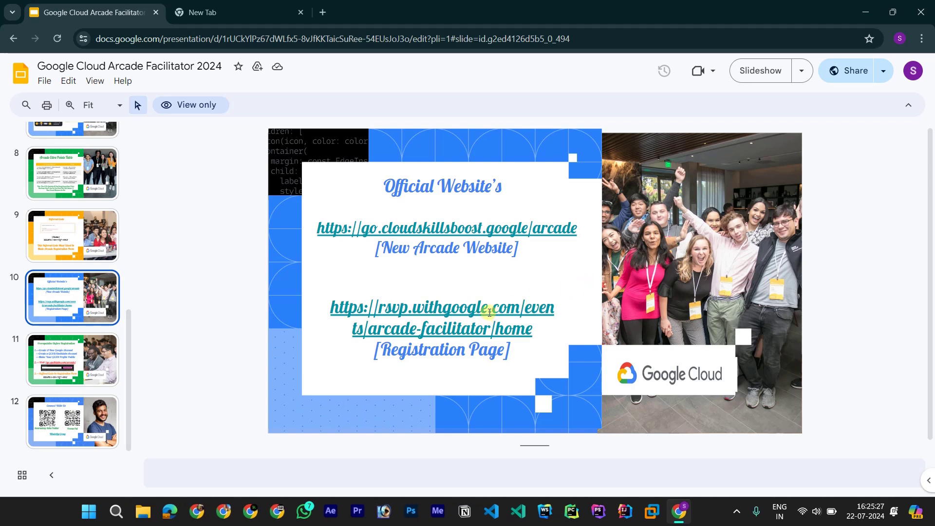
- Show the link preview for the rsvp.withgoogle.com registration link on slide 10
left_click(495, 310)
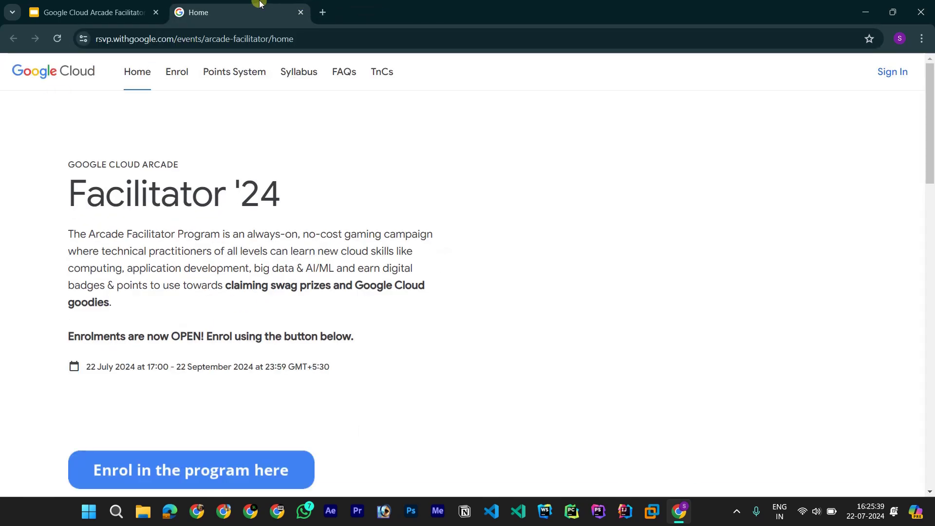
- Read through the Enrol page's pre-enrolment instructions and program timeline
scroll(291, 265, "down", 3)
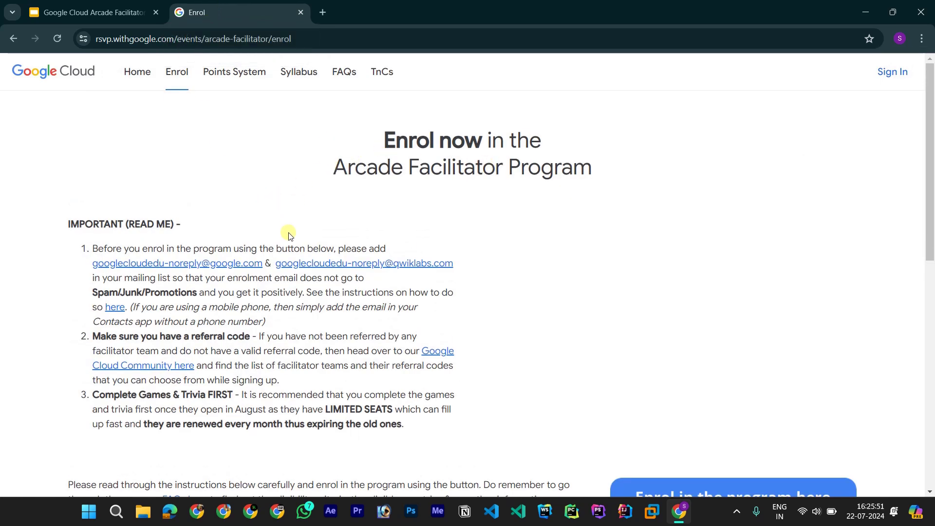
scroll(224, 278, "down", 1)
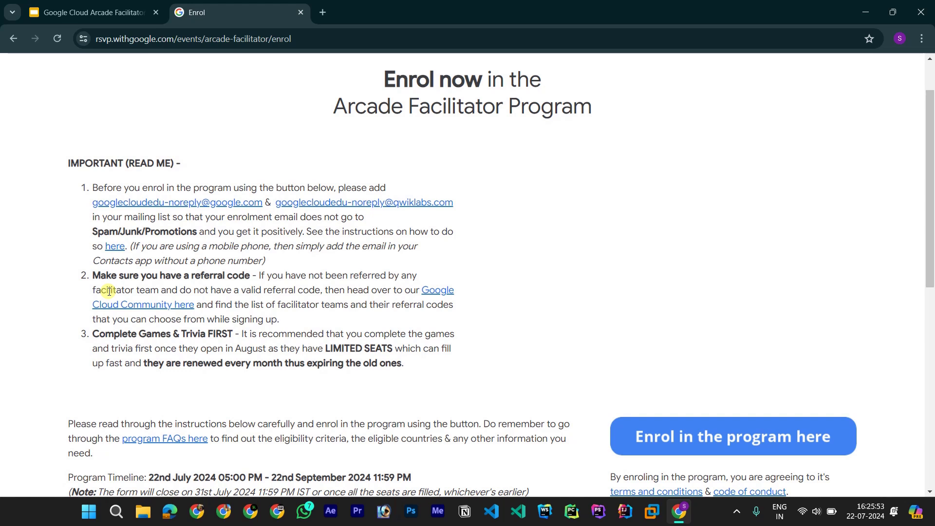
scroll(270, 253, "down", 1)
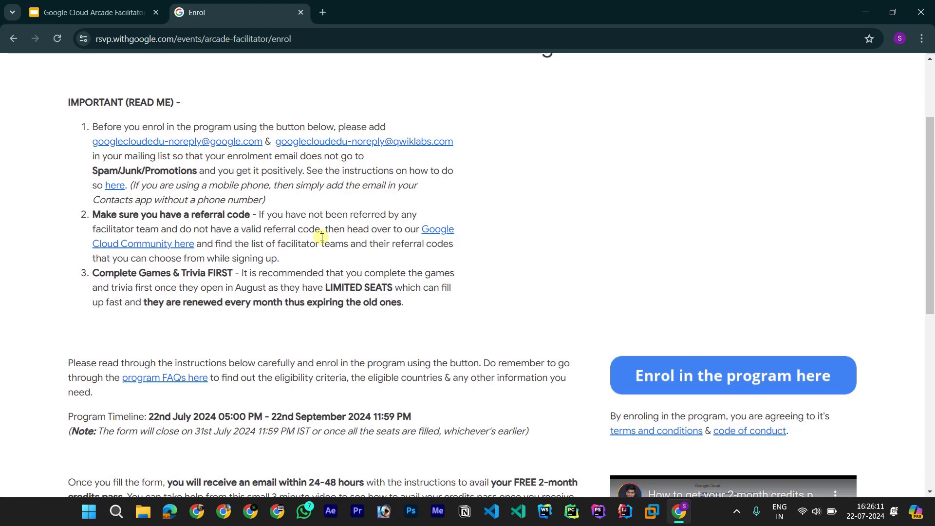
- Revisit the slide deck's title slide and slide 10, then return to the Enrol page
left_click(92, 12)
scroll(67, 241, "up", 10)
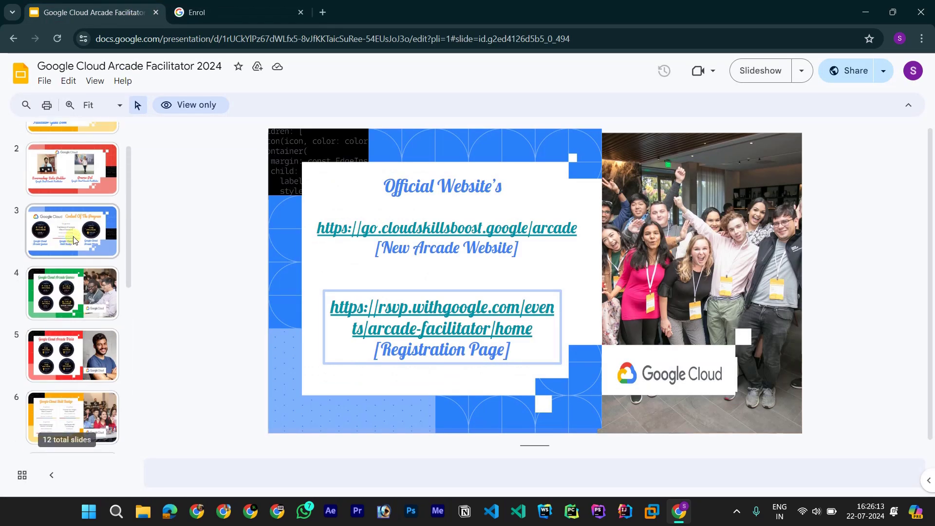
left_click(72, 157)
scroll(69, 439, "down", 3)
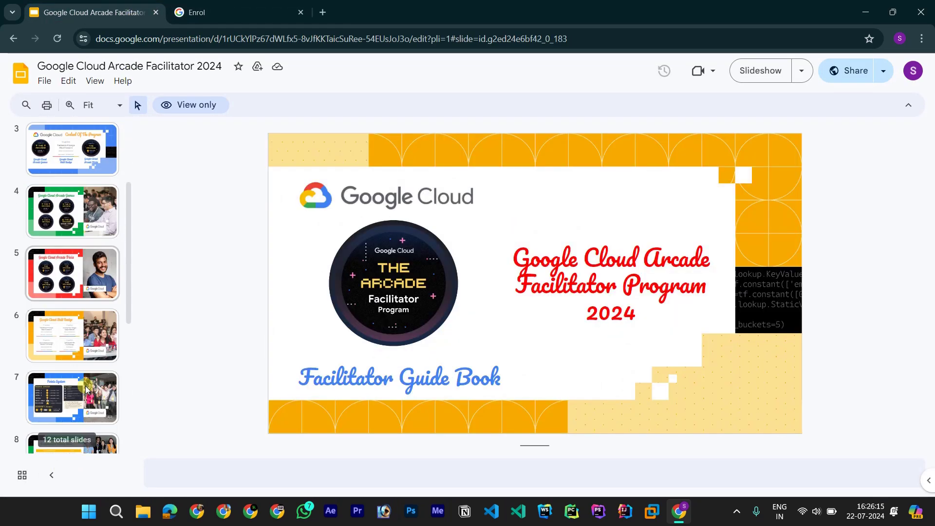
scroll(75, 379, "down", 2)
left_click(73, 414)
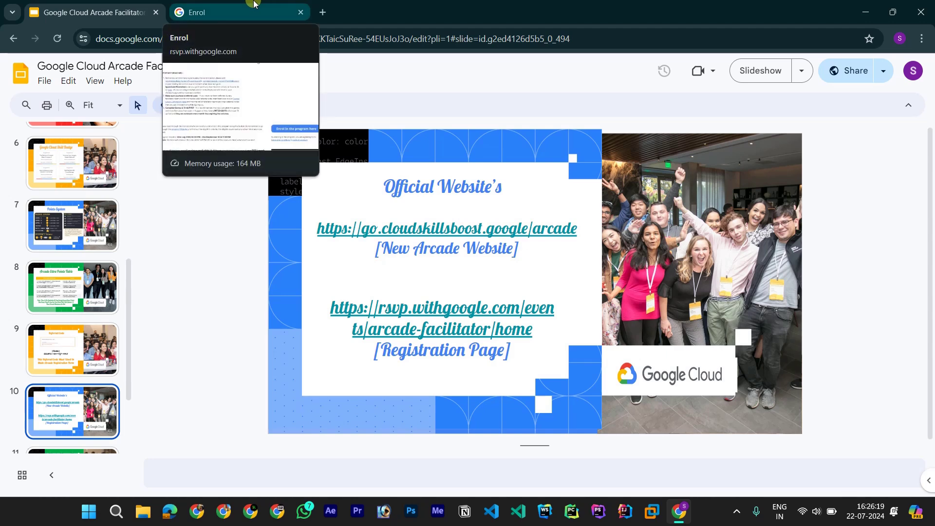
left_click(253, 4)
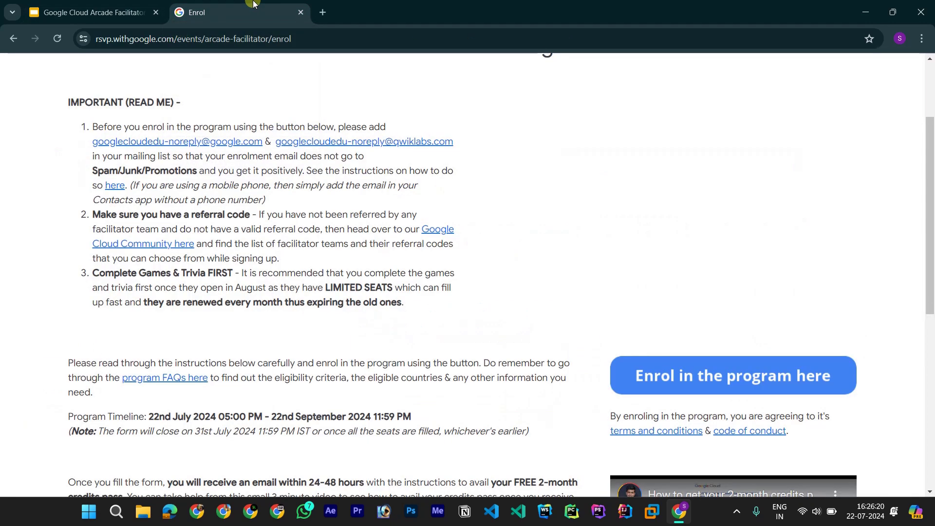
- Open the Arcade Facilitator 2024 enrolment form and dismiss the autosave notice
left_click(667, 381)
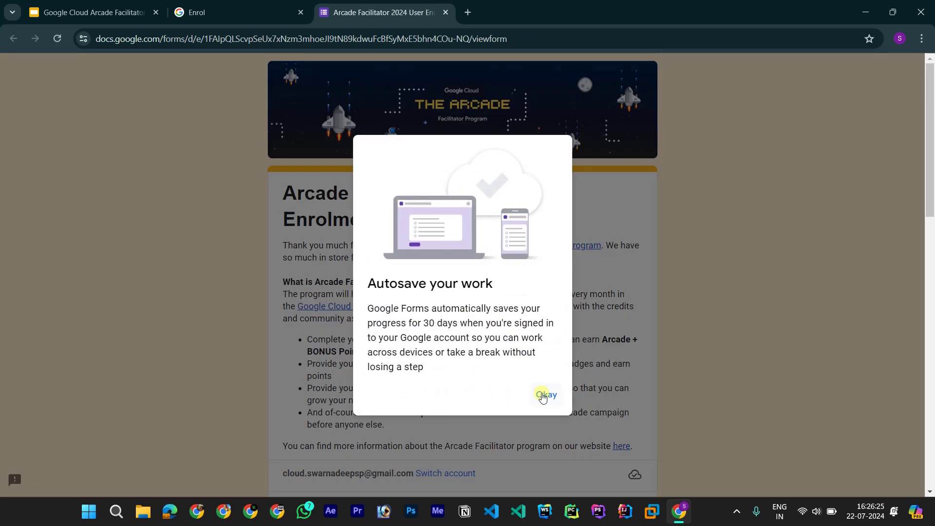
left_click(544, 397)
scroll(538, 326, "down", 1)
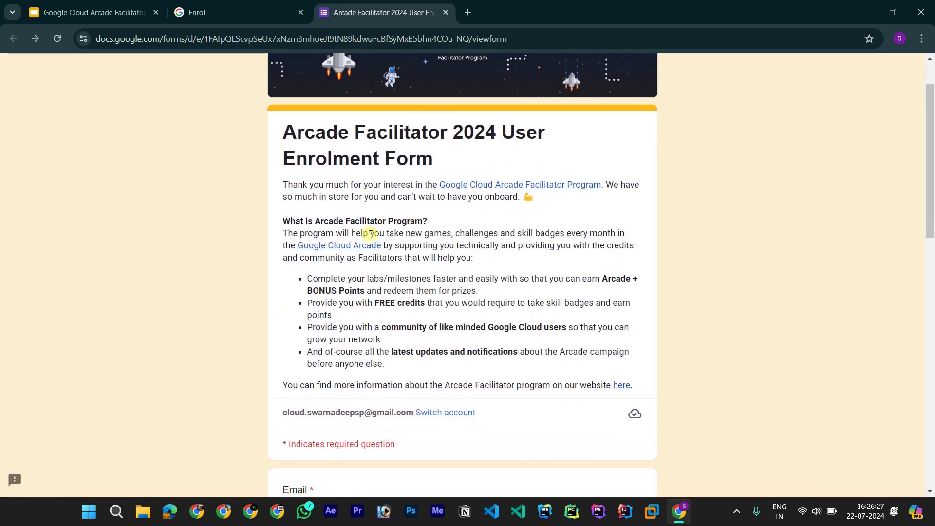
scroll(446, 251, "down", 2)
- Copy the signed-in account's email into the Email answer and proceed to the next section
left_click(334, 404)
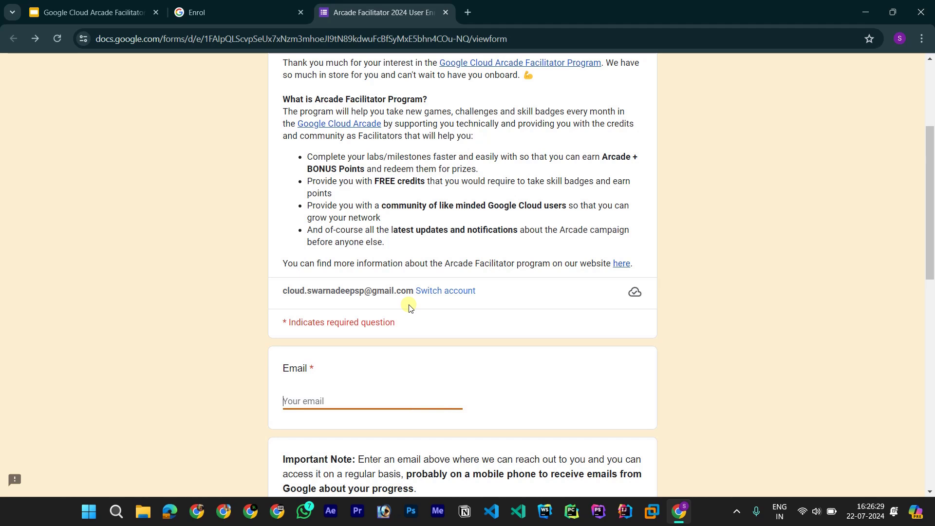
left_click_drag(414, 291, 300, 290)
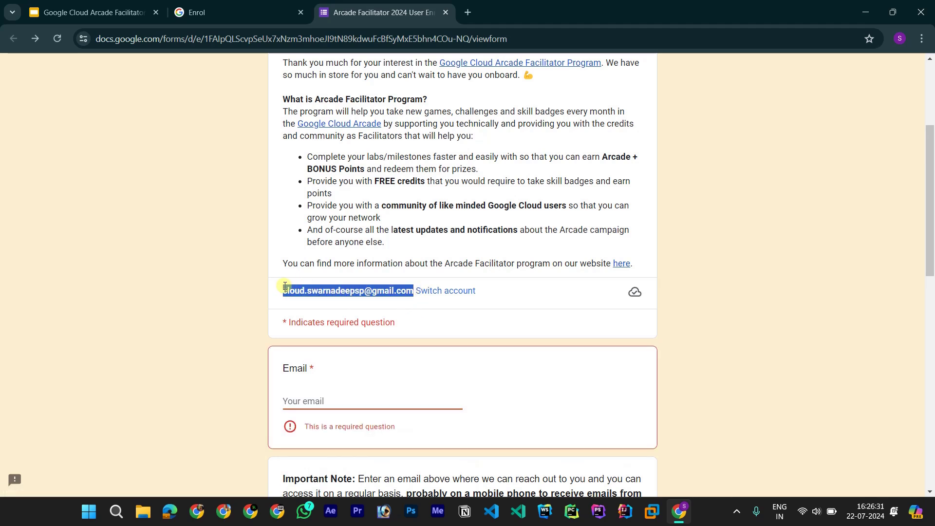
right_click(300, 290)
left_click(319, 299)
left_click(323, 404)
right_click(324, 404)
left_click(341, 268)
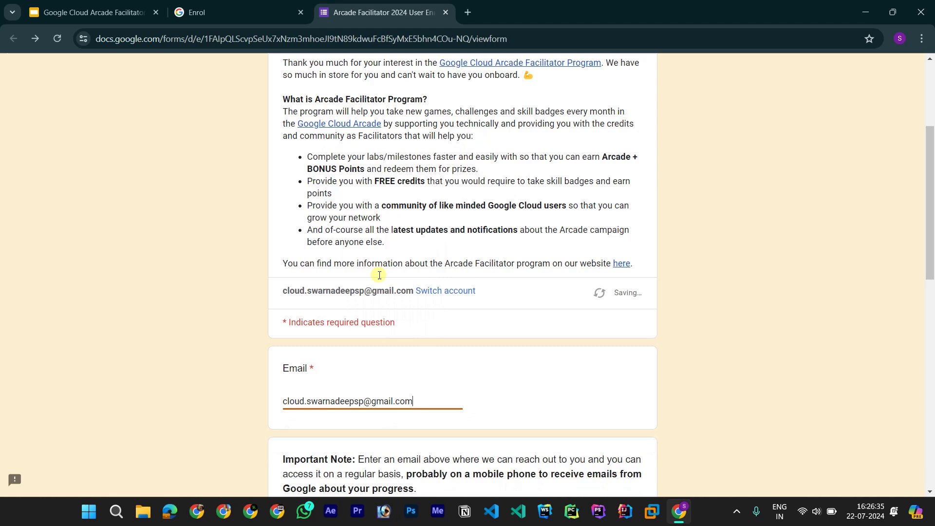
scroll(378, 322, "down", 8)
scroll(385, 317, "down", 5)
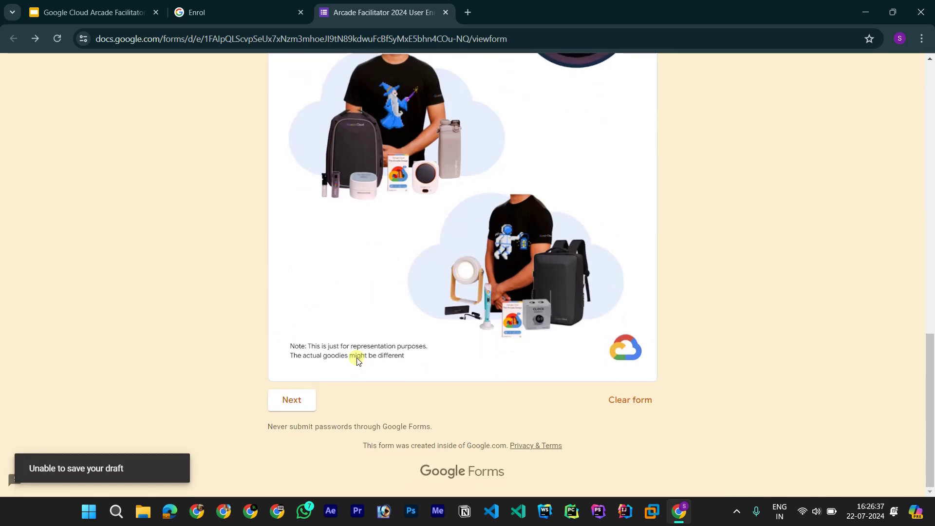
left_click(296, 404)
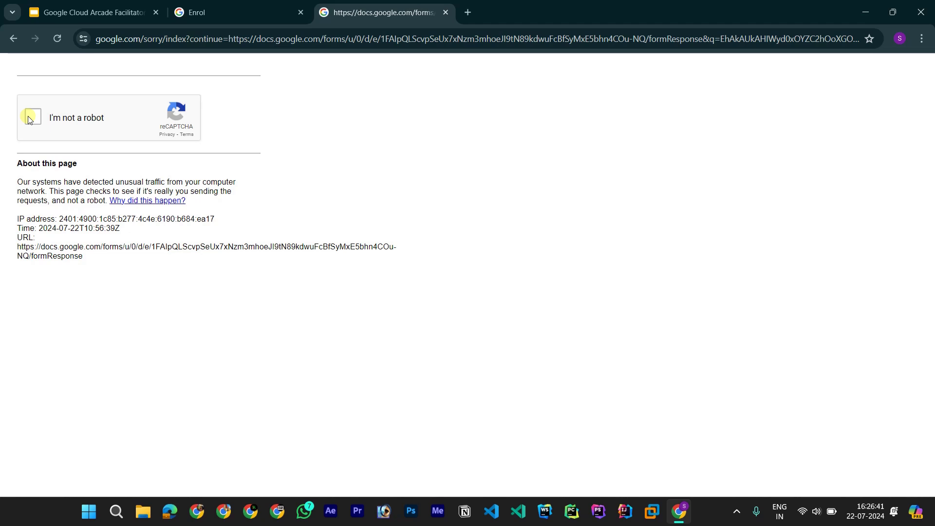
- Pass the reCAPTCHA by selecting the three bus images and verifying
left_click(31, 117)
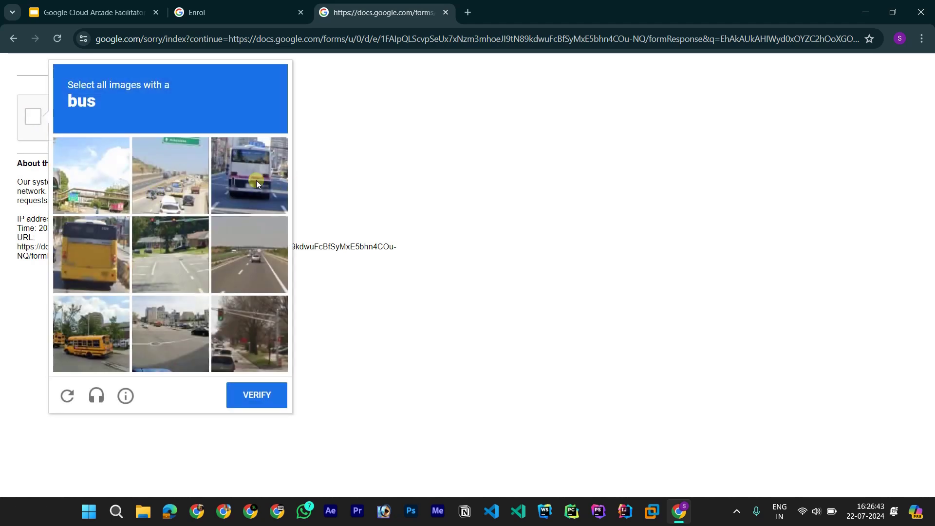
left_click(257, 183)
left_click(106, 258)
left_click(104, 325)
left_click(248, 400)
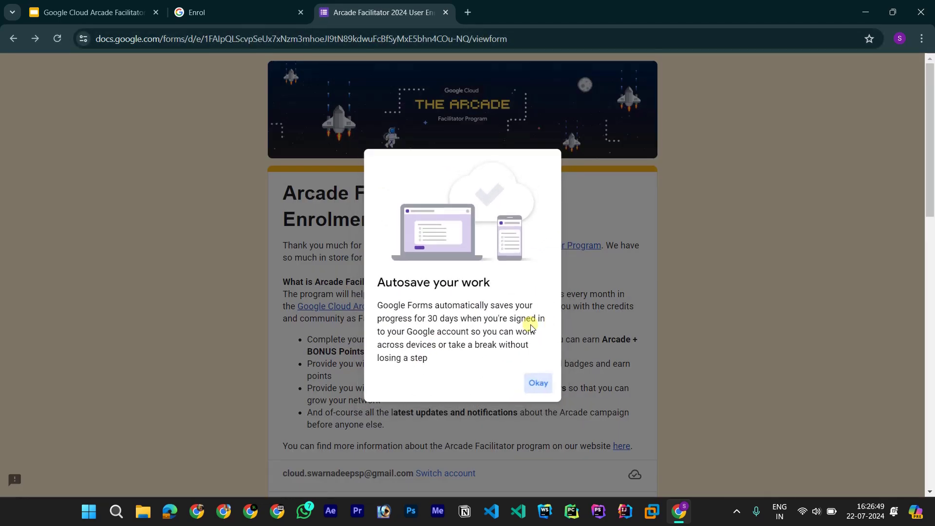
- Paste the account email back into the emptied Email answer
scroll(531, 327, "down", 6)
scroll(497, 245, "down", 1)
scroll(491, 244, "down", 5)
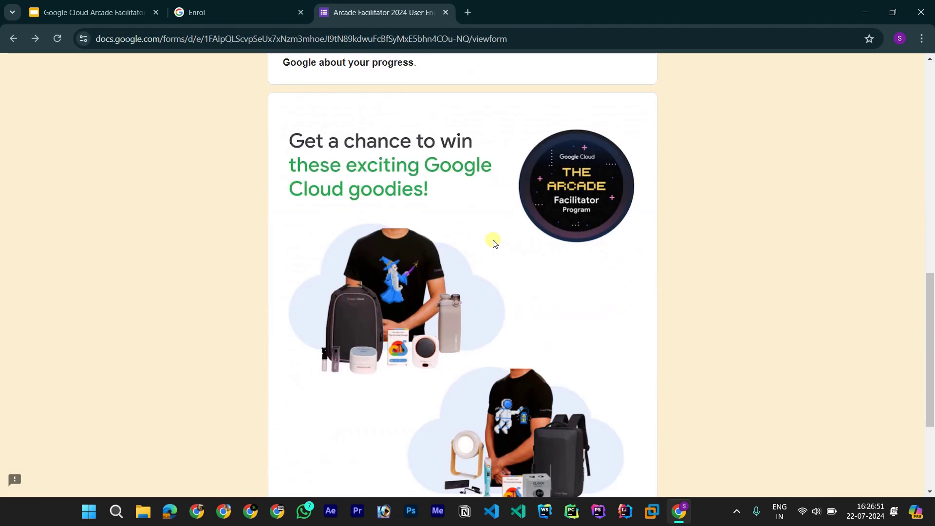
scroll(495, 239, "down", 4)
scroll(495, 239, "up", 5)
scroll(495, 238, "up", 3)
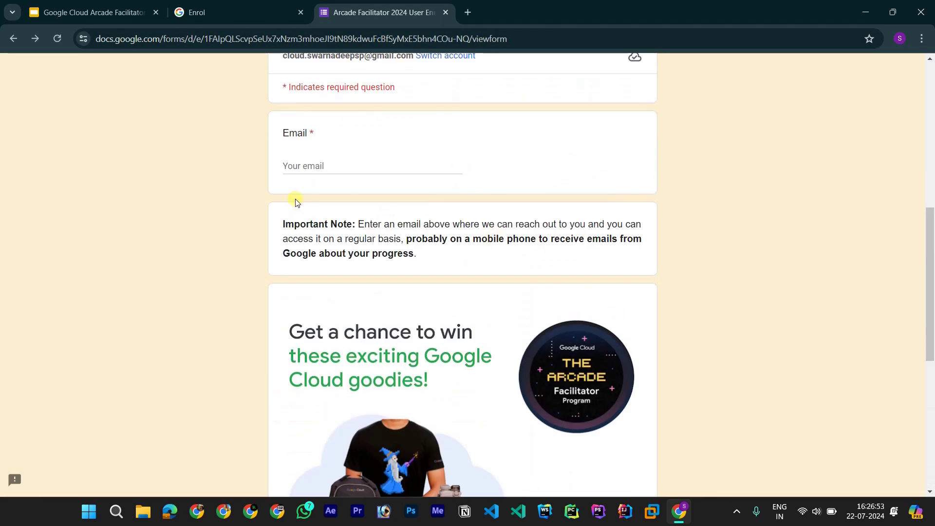
left_click(300, 167)
right_click(294, 163)
left_click(341, 285)
scroll(359, 262, "down", 5)
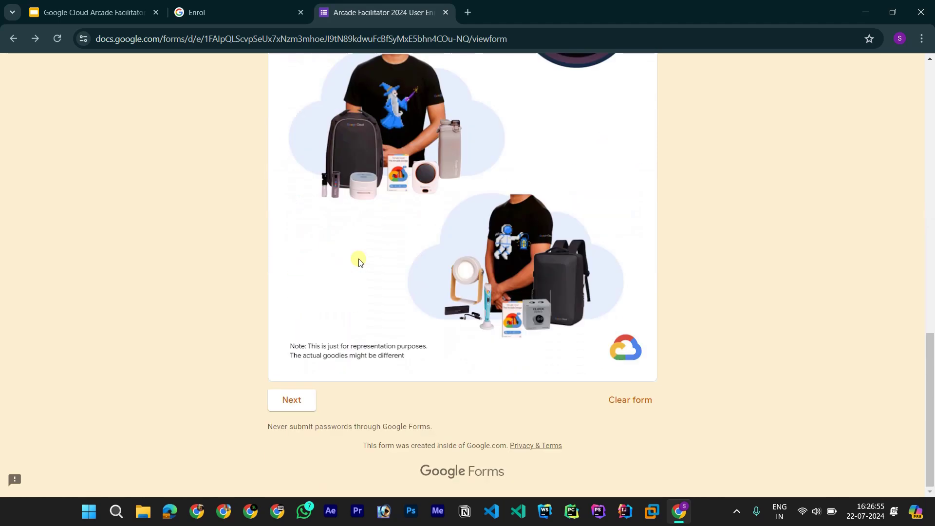
- Reach the Terms & Conditions section and select 'Yes, I accept the terms'
left_click(298, 401)
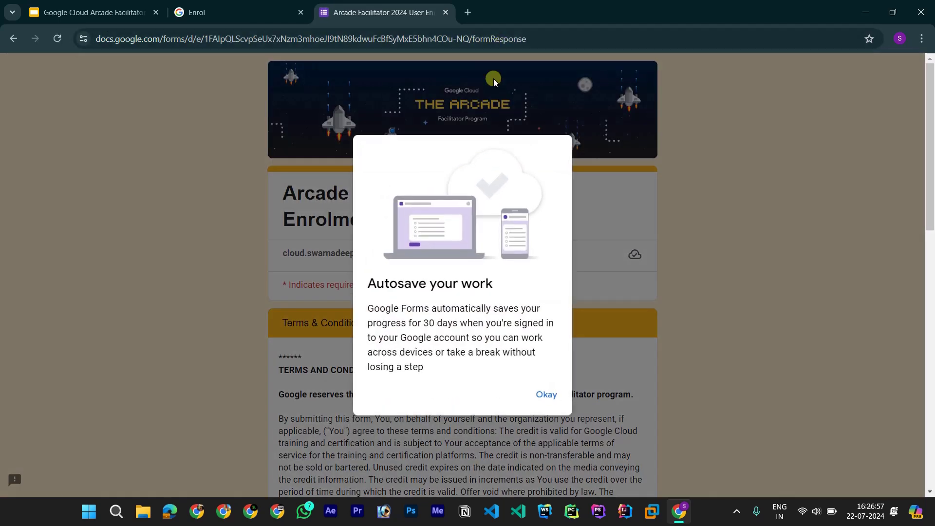
left_click(543, 394)
scroll(475, 273, "down", 3)
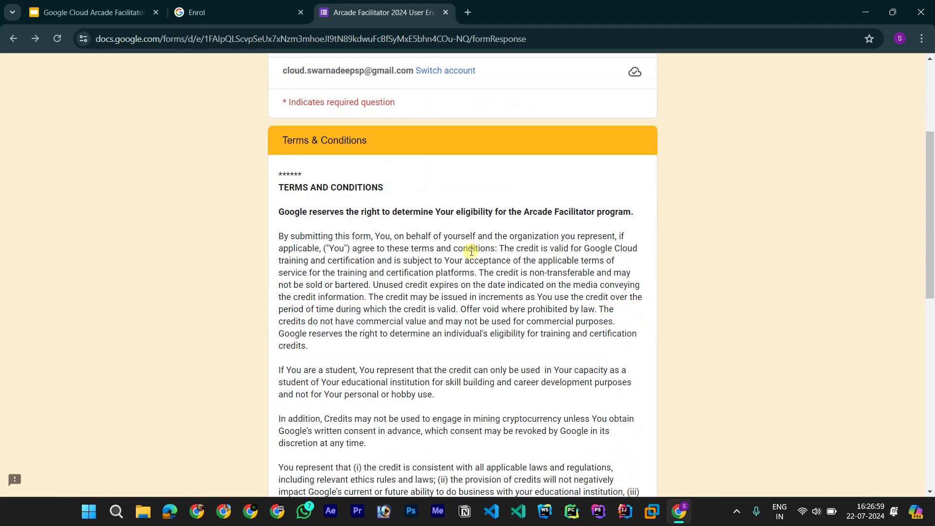
scroll(471, 252, "down", 2)
scroll(417, 299, "down", 3)
scroll(440, 299, "down", 3)
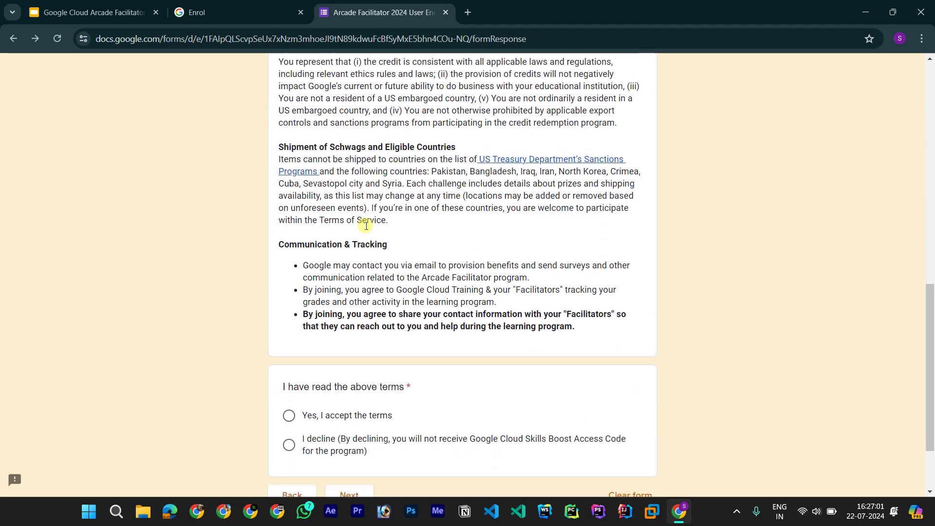
scroll(367, 226, "down", 2)
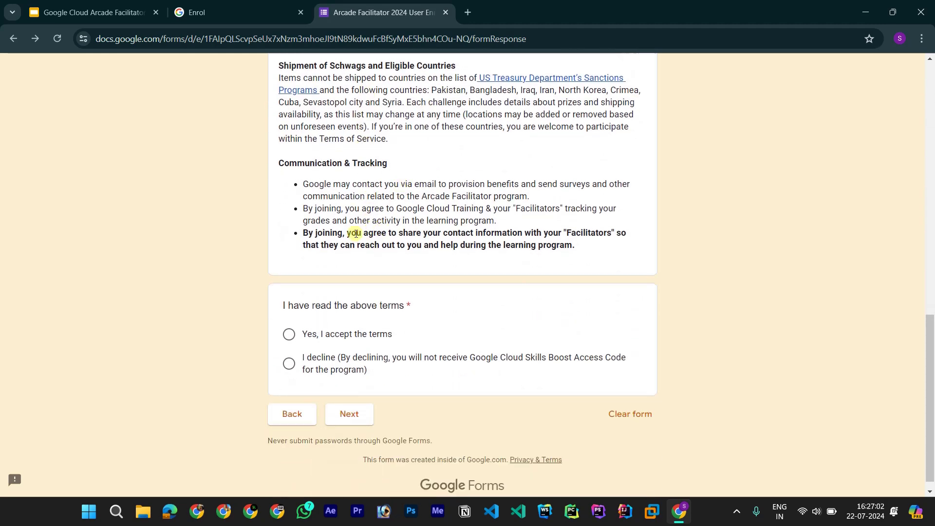
left_click(290, 335)
- On the personal details page, paste the confirmation email and enter the respondent's full name
left_click(363, 419)
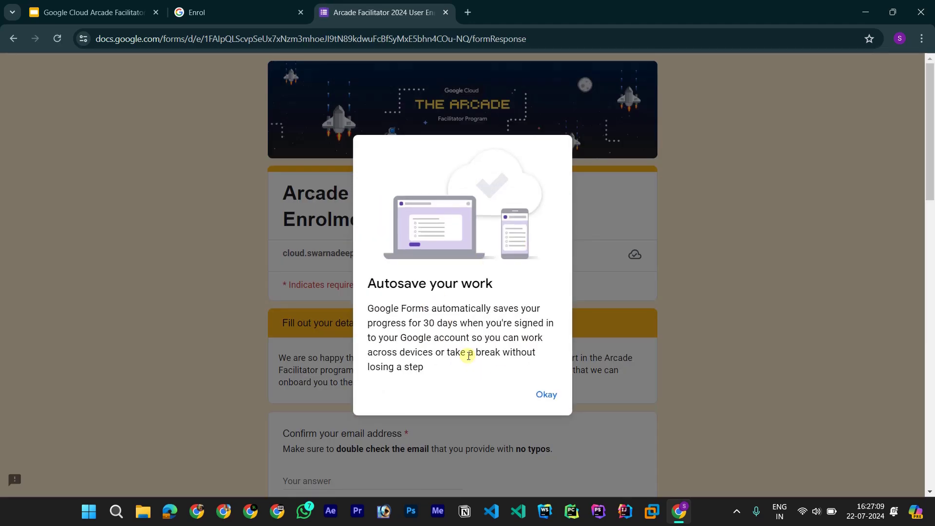
left_click(546, 395)
scroll(345, 268, "down", 3)
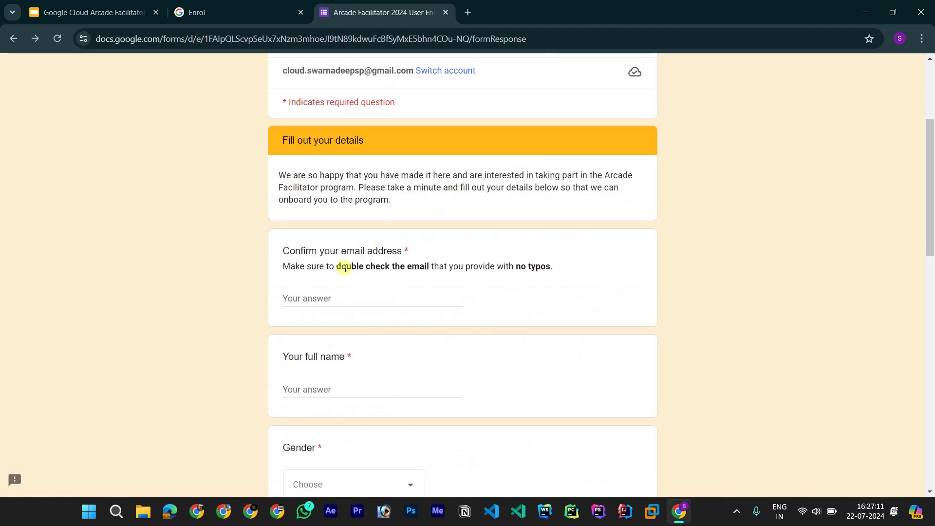
right_click(314, 296)
left_click(342, 158)
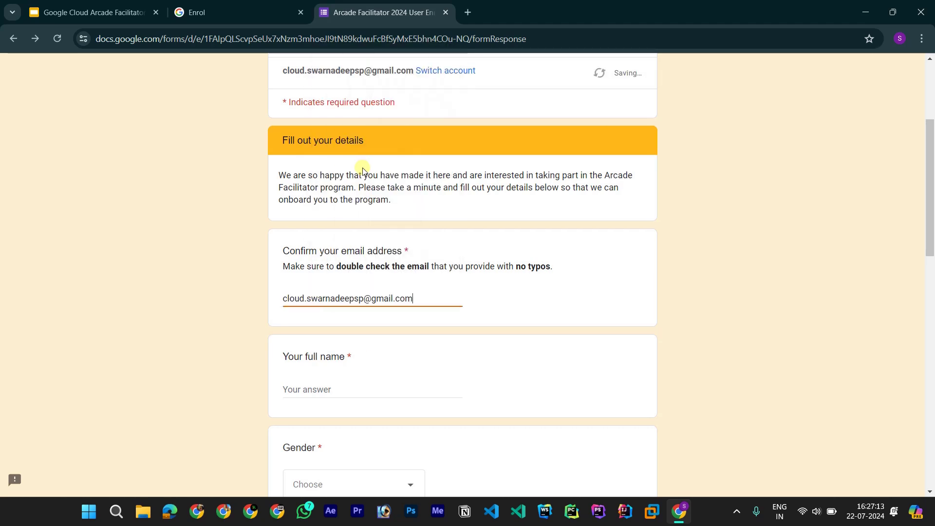
scroll(355, 185, "down", 5)
left_click(325, 150)
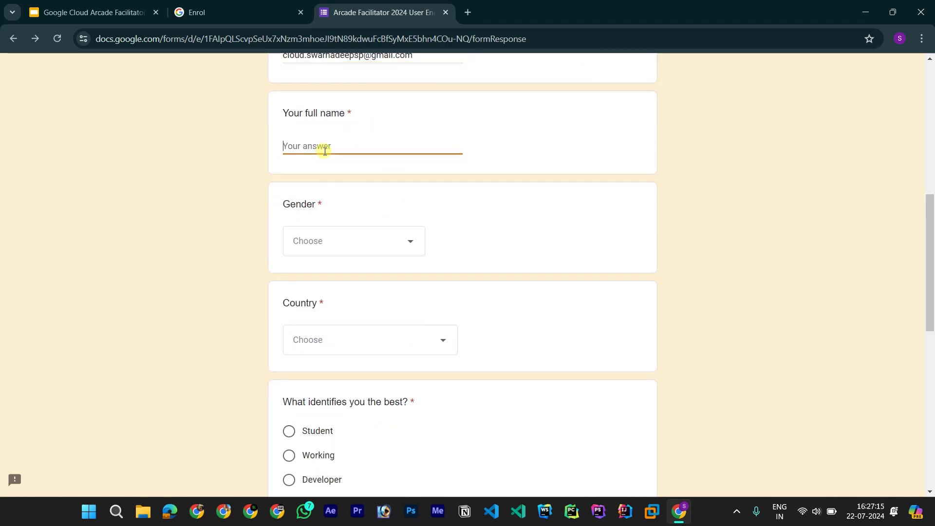
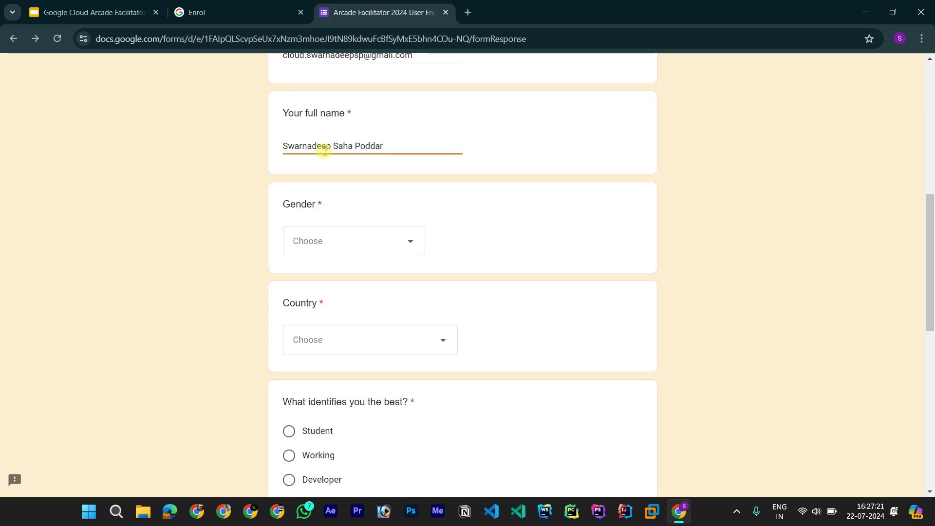
- Set gender to Male and country to India, reaching the referral code question
left_click(356, 250)
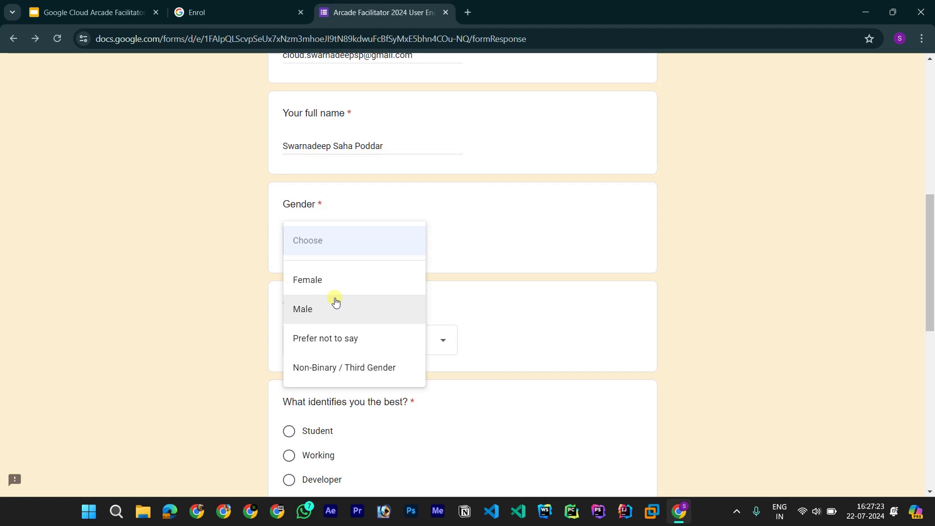
left_click(335, 303)
left_click(352, 344)
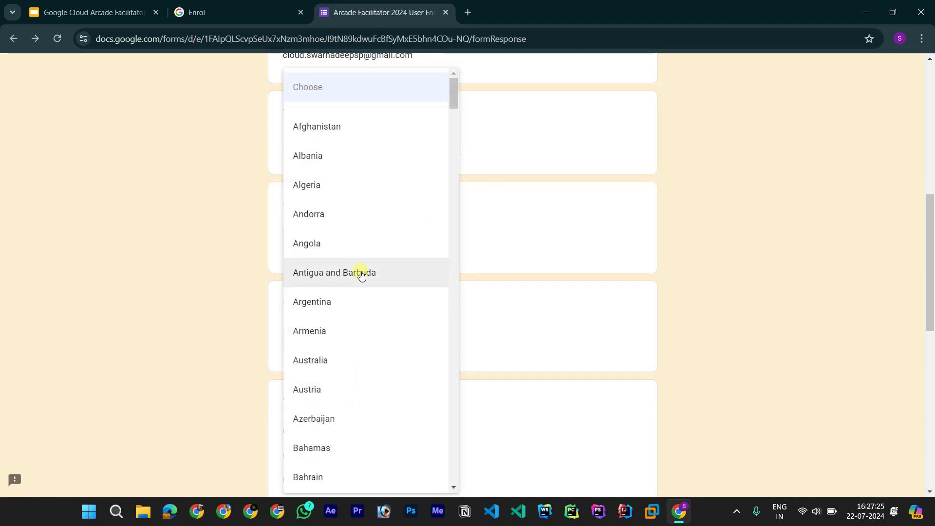
scroll(362, 275, "down", 20)
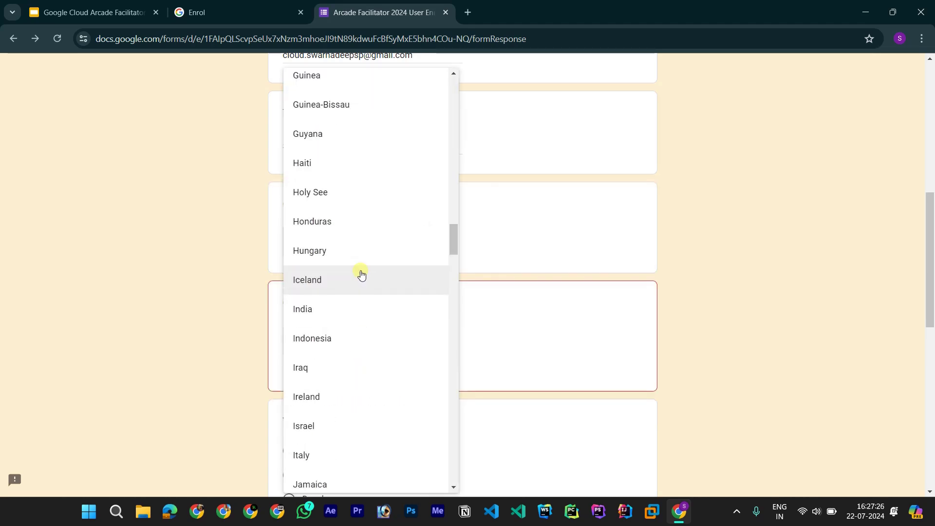
left_click(317, 307)
scroll(434, 300, "down", 4)
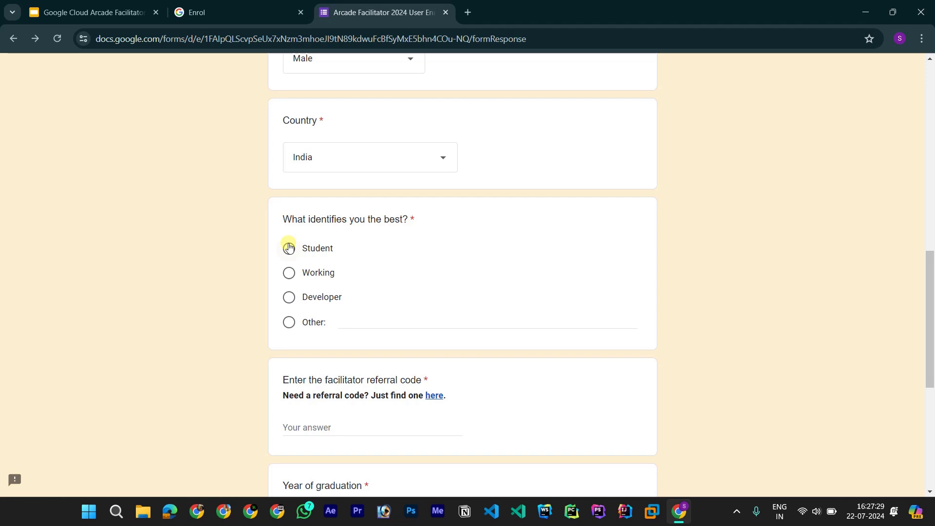
scroll(341, 254, "down", 3)
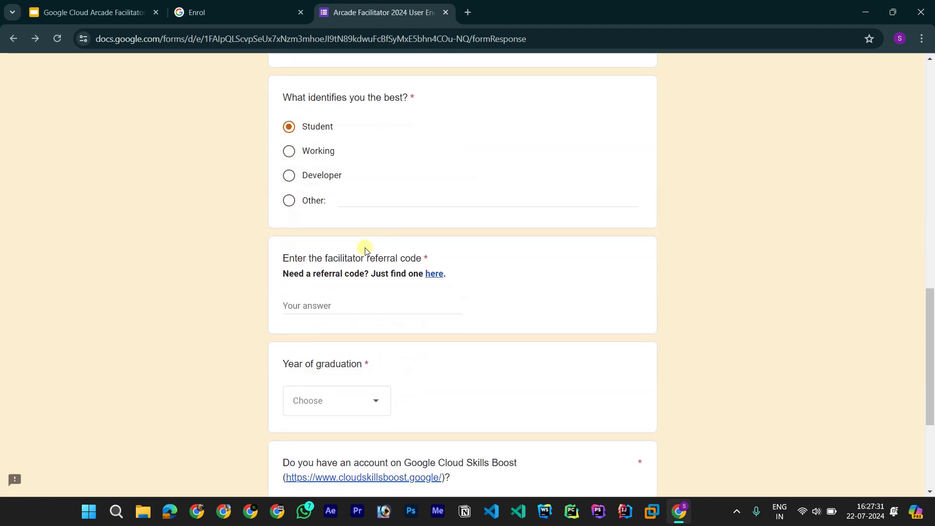
left_click(334, 305)
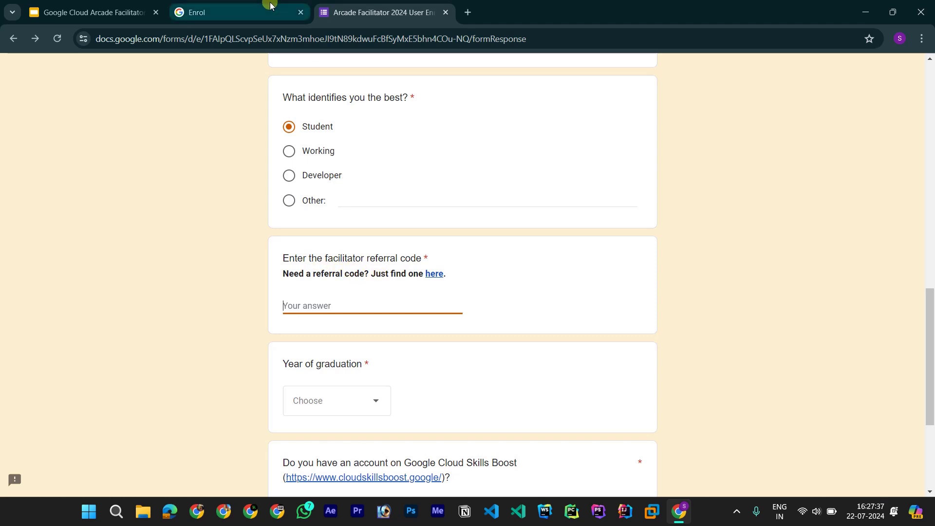
- Find the Prerequisites Before Registration slide in the facilitator deck
left_click(90, 12)
scroll(80, 318, "down", 3)
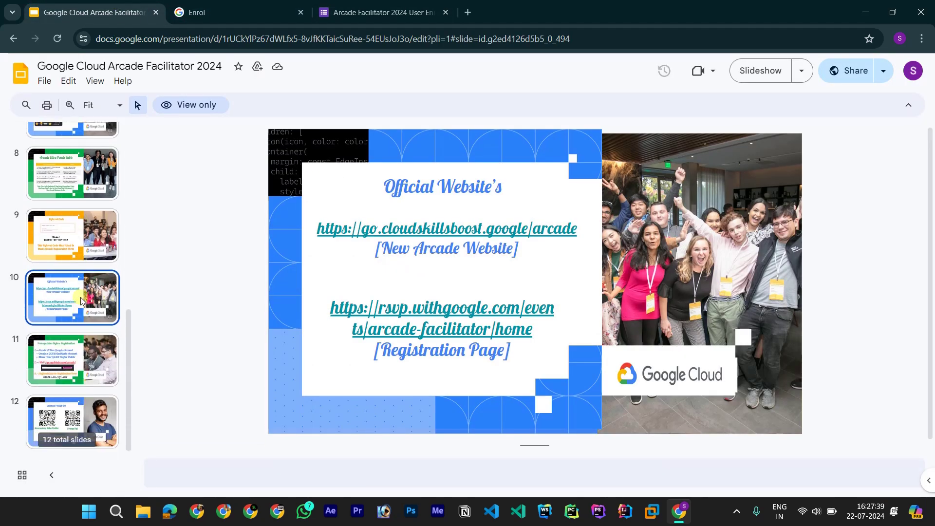
left_click(74, 251)
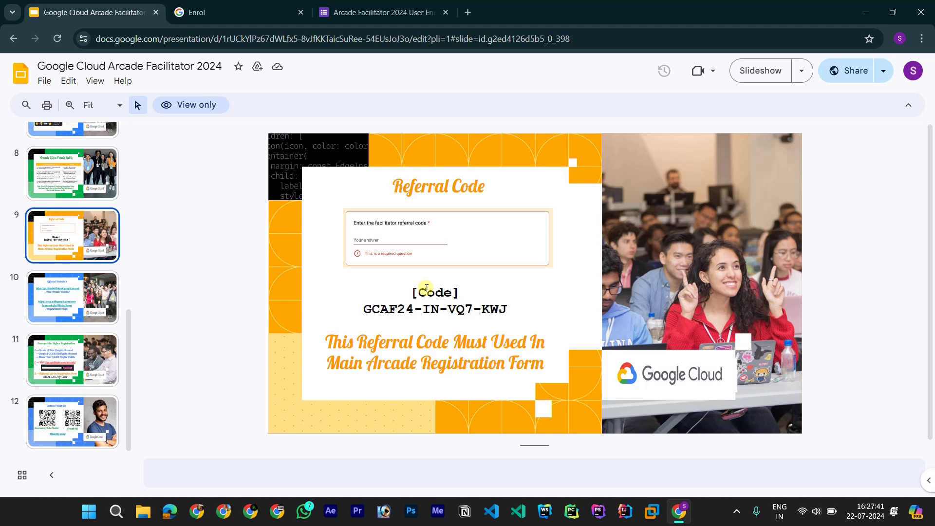
left_click(62, 421)
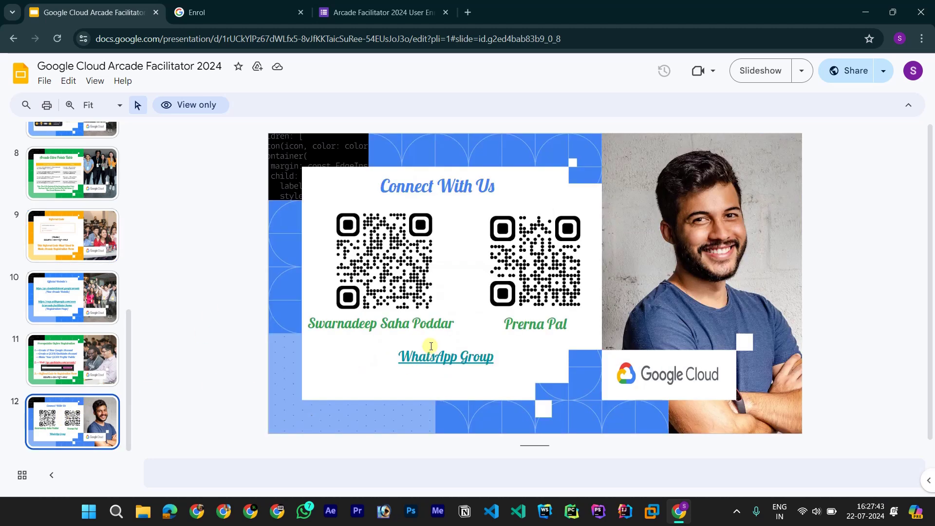
key("Up")
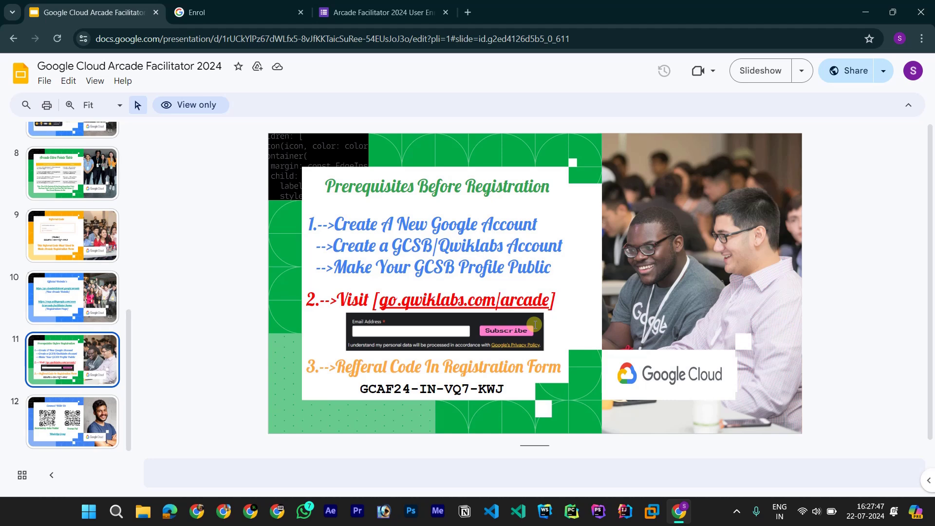
left_click_drag(504, 390, 363, 390)
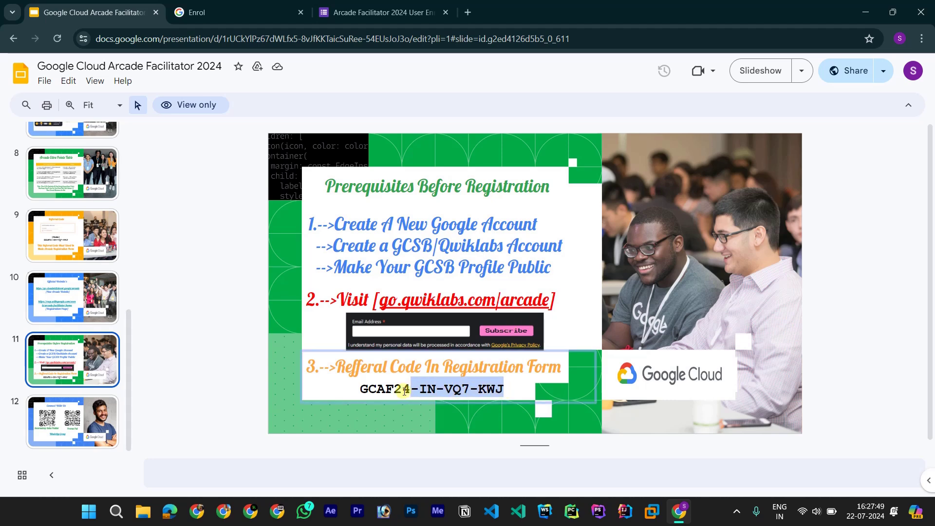
right_click(367, 388)
left_click(384, 398)
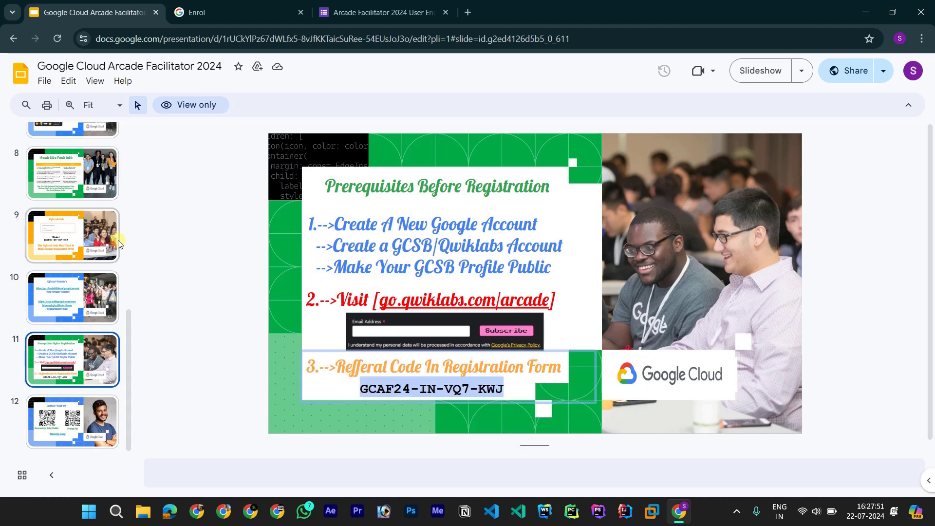
left_click(92, 239)
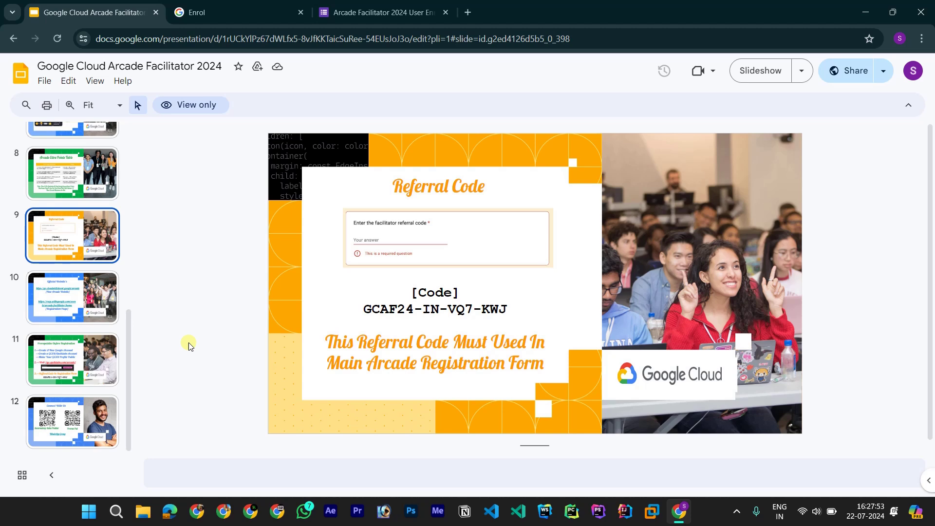
left_click(85, 352)
left_click(383, 12)
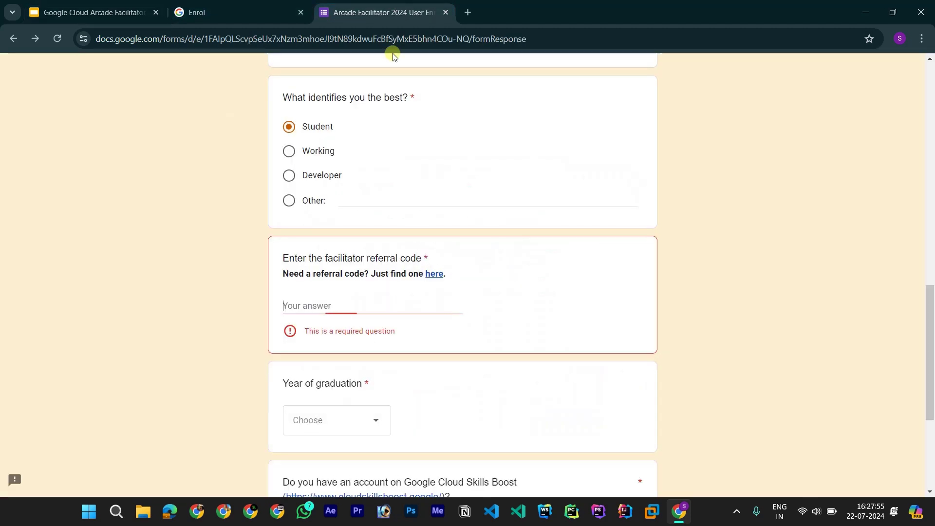
right_click(327, 302)
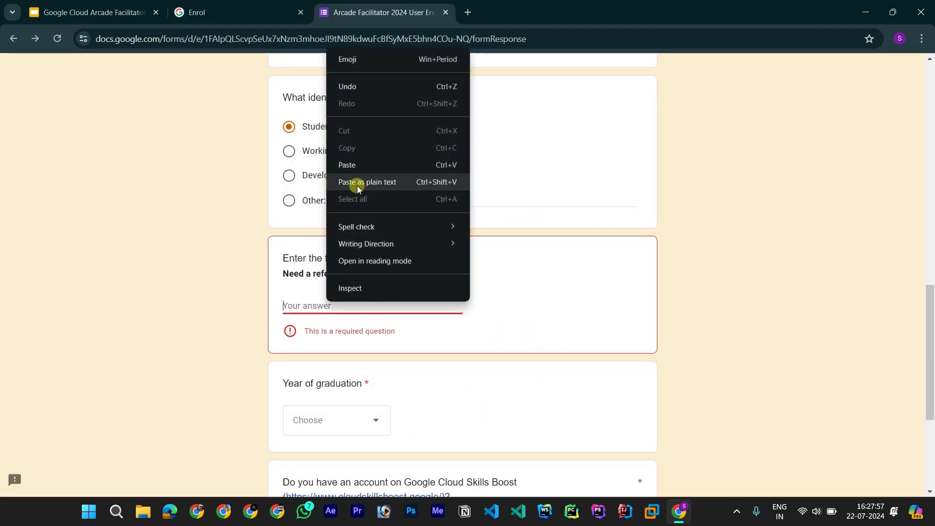
left_click(357, 161)
scroll(460, 243, "down", 2)
scroll(460, 243, "down", 1)
left_click(312, 278)
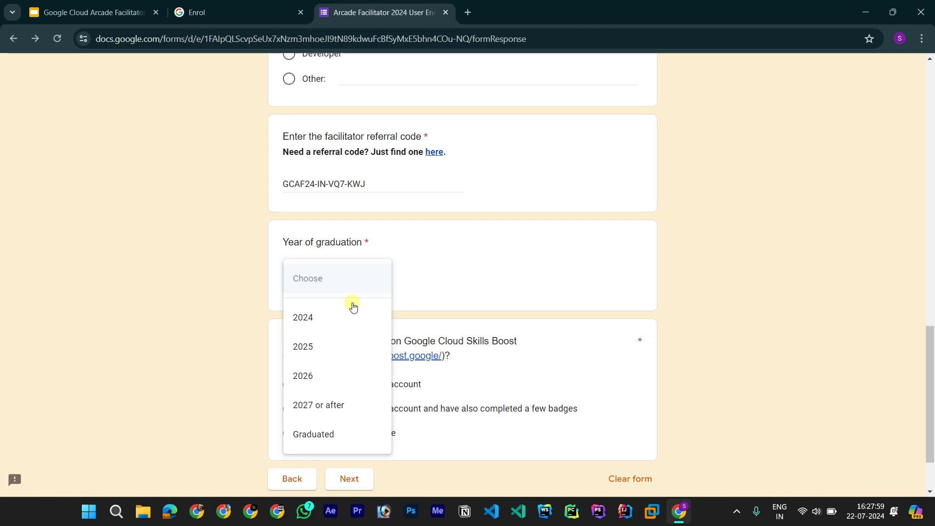
left_click(331, 381)
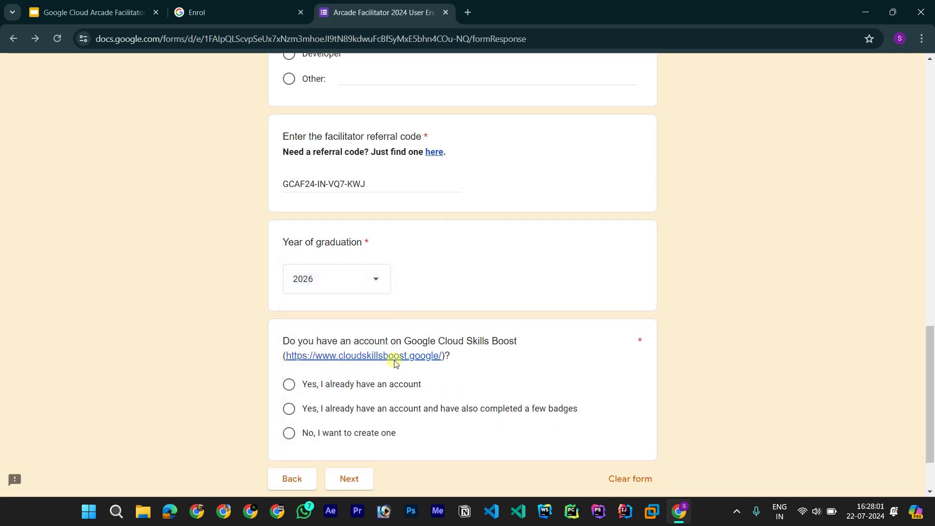
scroll(394, 363, "down", 2)
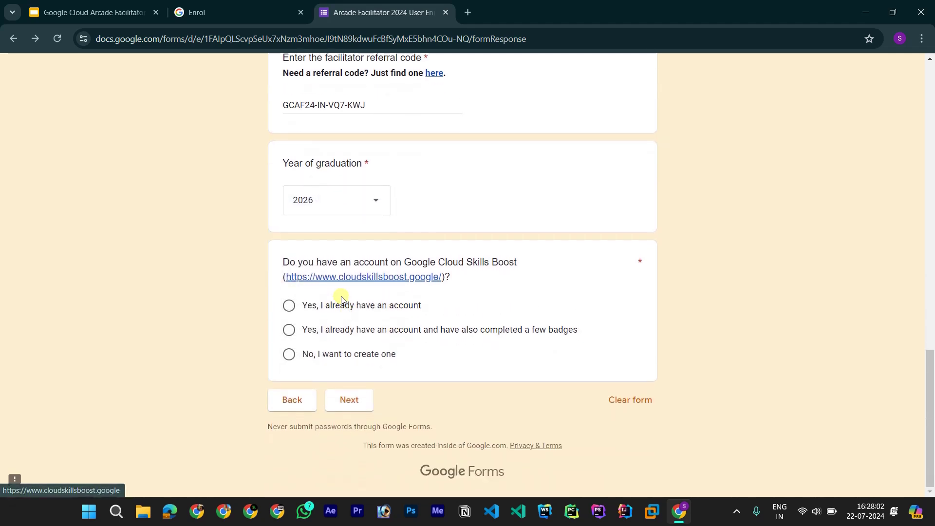
left_click(288, 306)
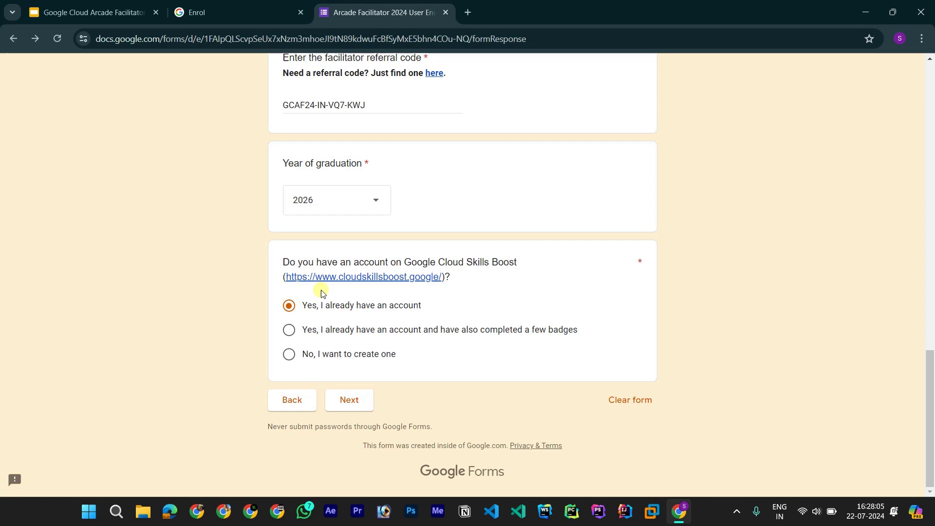
- Advance past the autosave notice to the GCSB Profile URL instructions
left_click(362, 403)
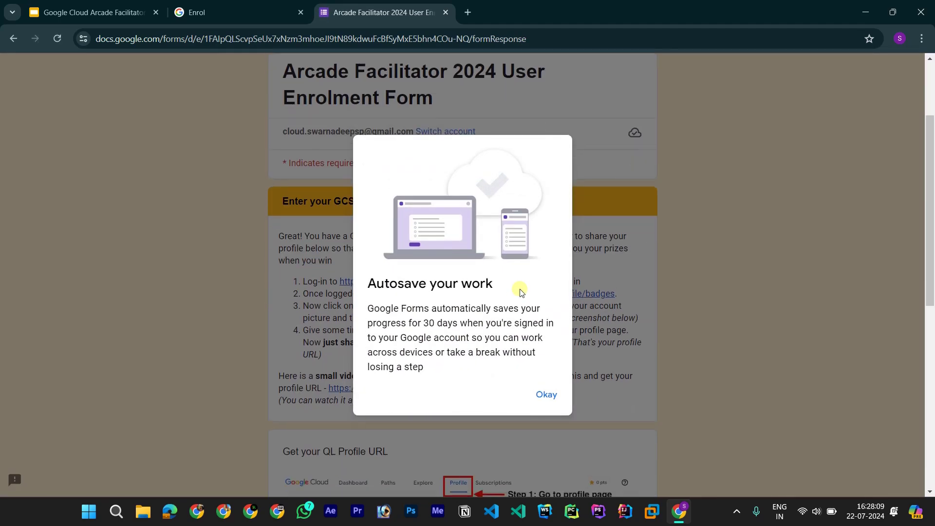
left_click(546, 395)
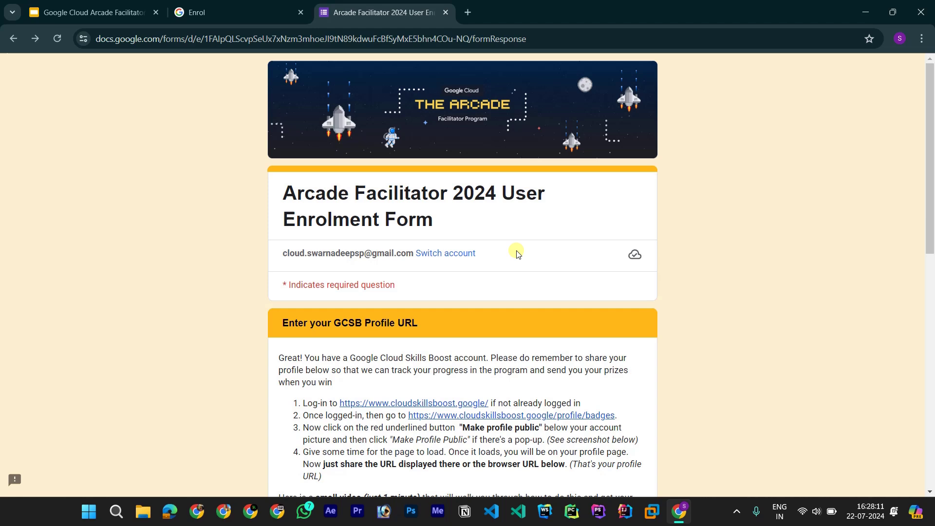
scroll(424, 209, "down", 5)
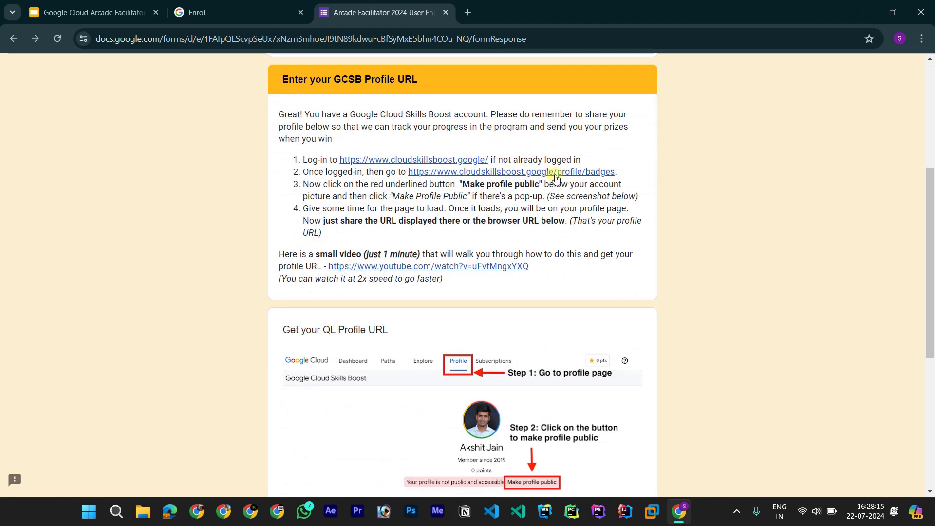
- Copy the public profile link from the Skills Boost profile badges page
left_click(510, 173)
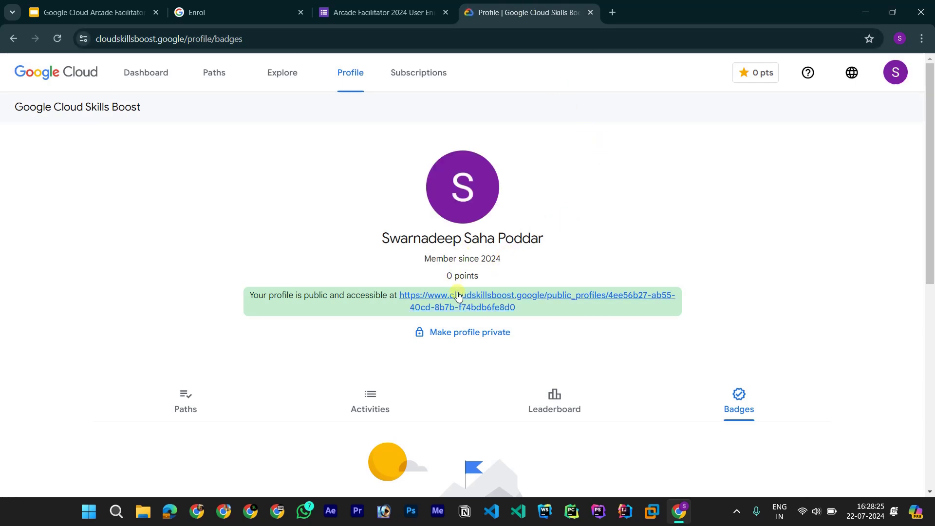
right_click(481, 297)
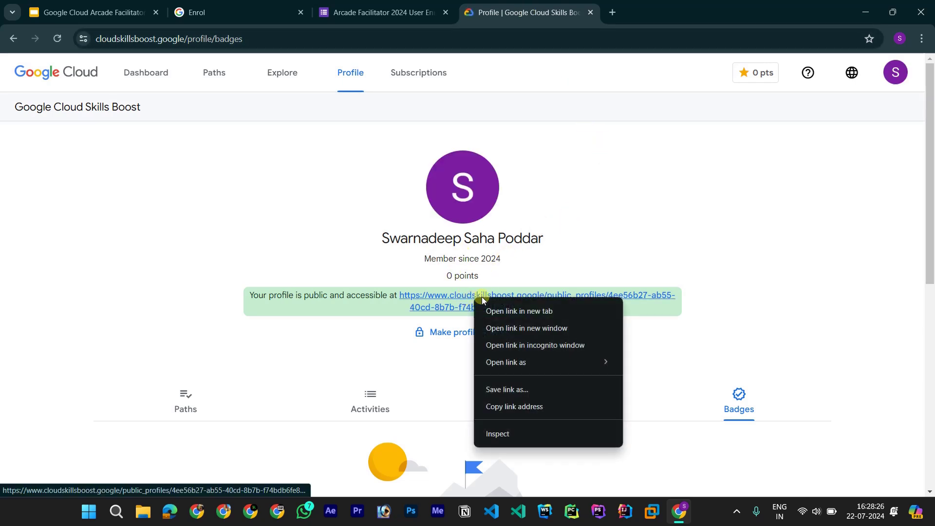
left_click(534, 406)
- Load the copied public profile URL in a new Incognito window
left_click(928, 38)
left_click(830, 100)
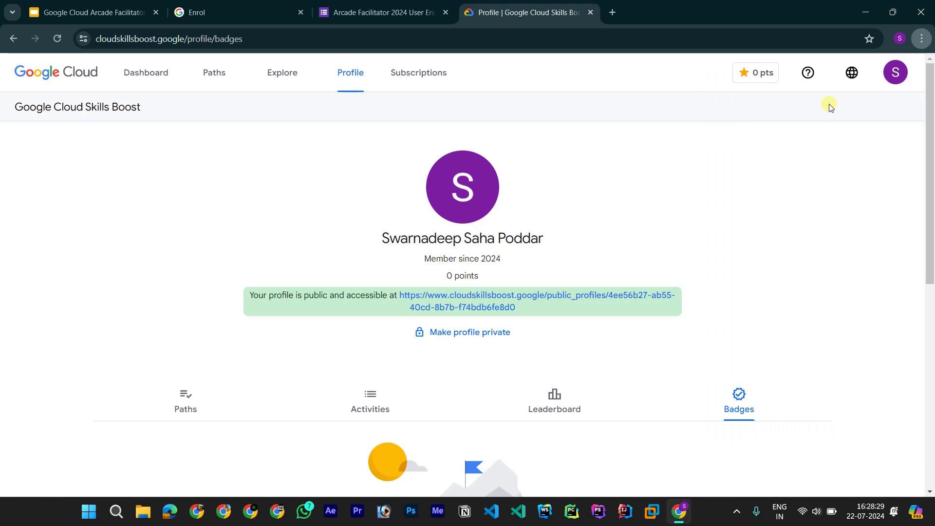
key("ctrl+v")
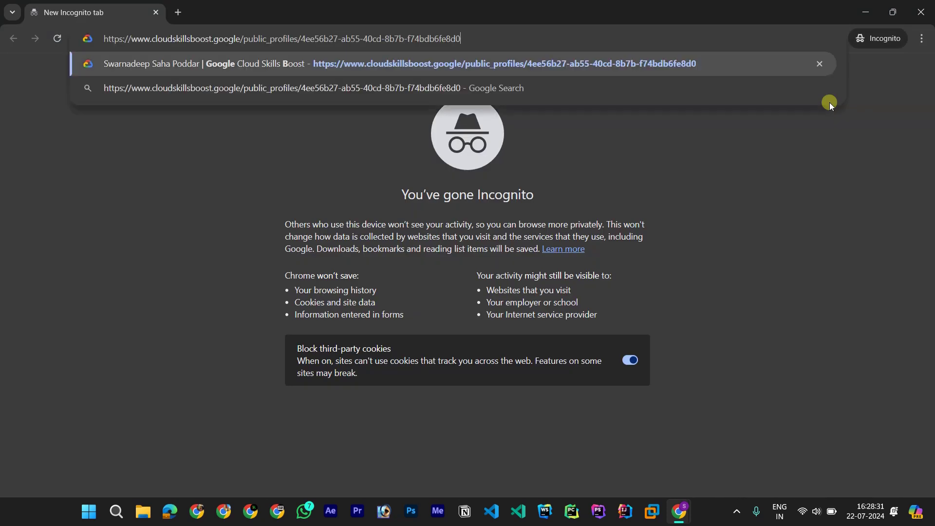
key("Return")
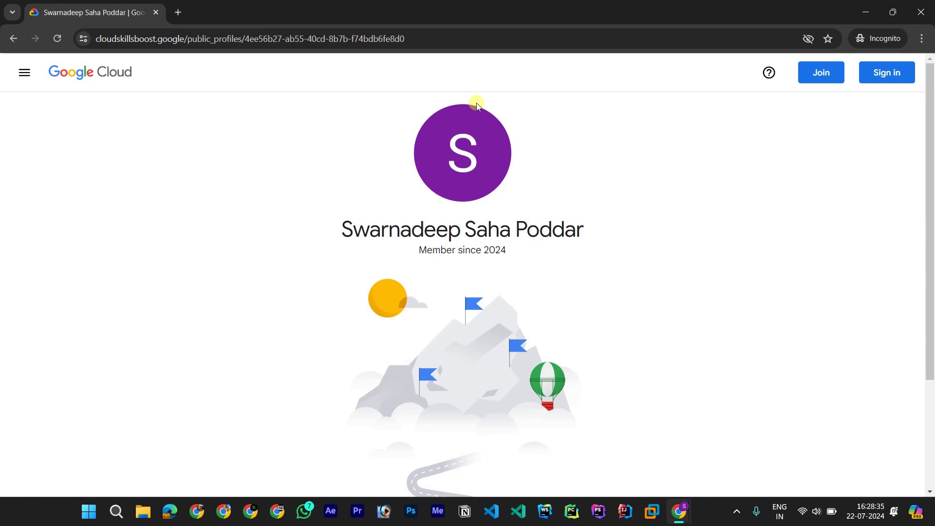
- Paste the public Skills Boost profile URL as the answer and continue to 'A few last steps'
left_click(921, 11)
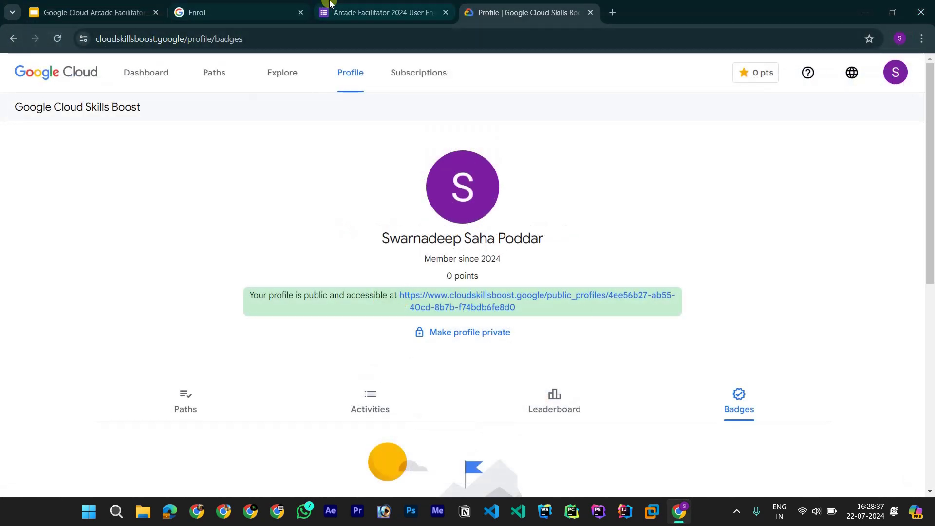
left_click(380, 13)
scroll(438, 146, "down", 5)
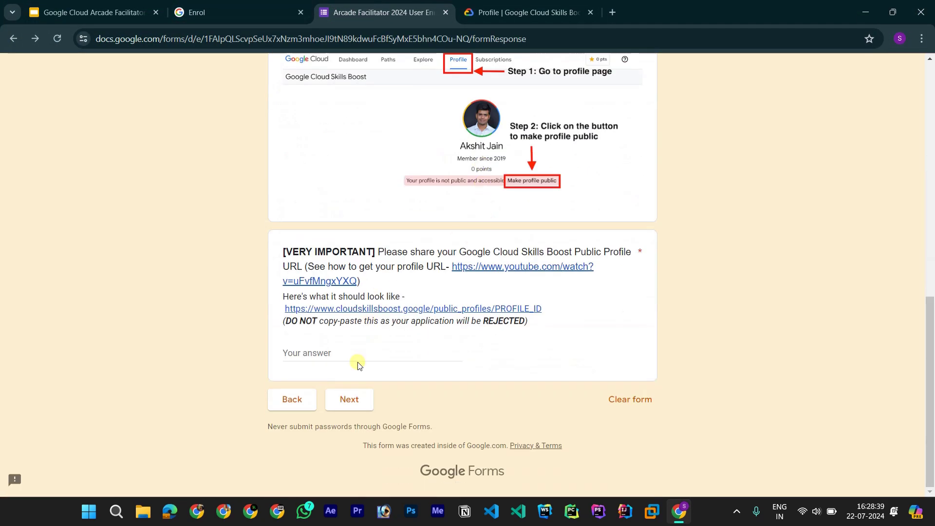
left_click(335, 355)
right_click(335, 356)
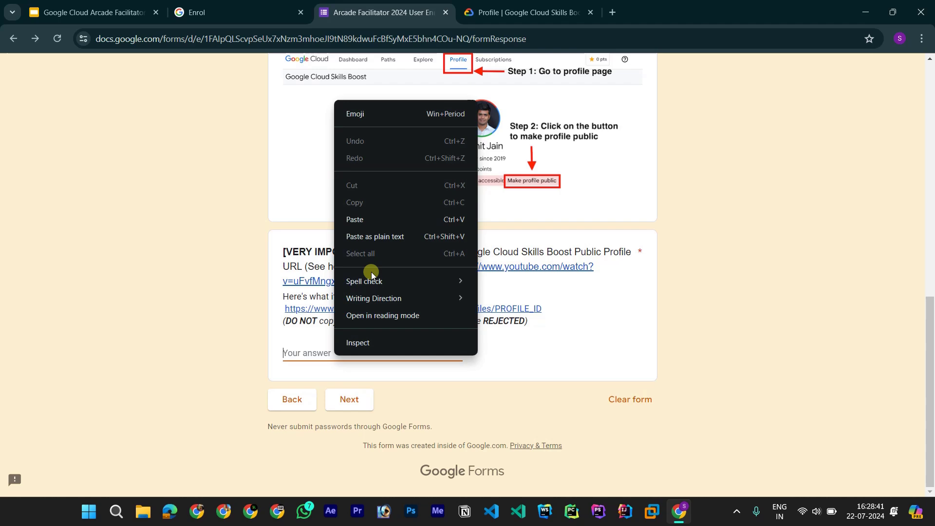
left_click(372, 219)
left_click(359, 397)
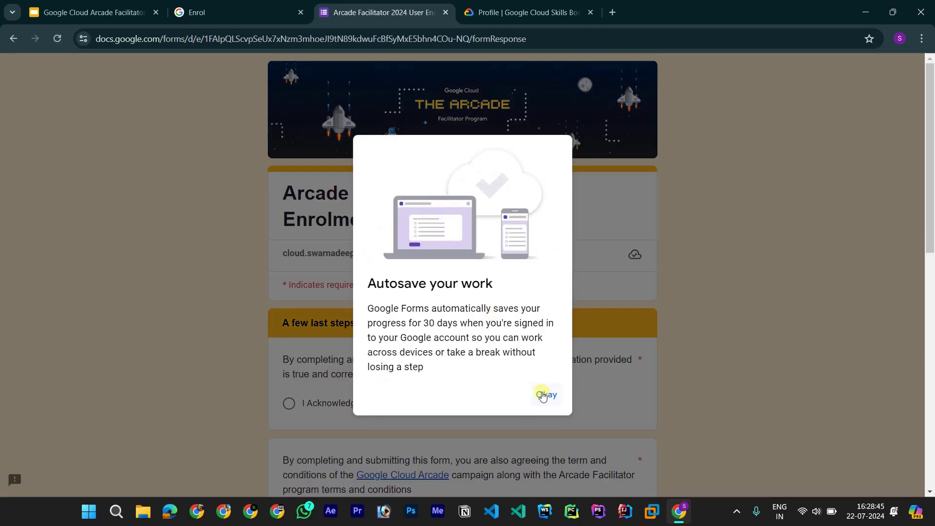
- Select 'I Acknowledge' for the information-is-true declaration and review the notes above Submit
left_click(546, 395)
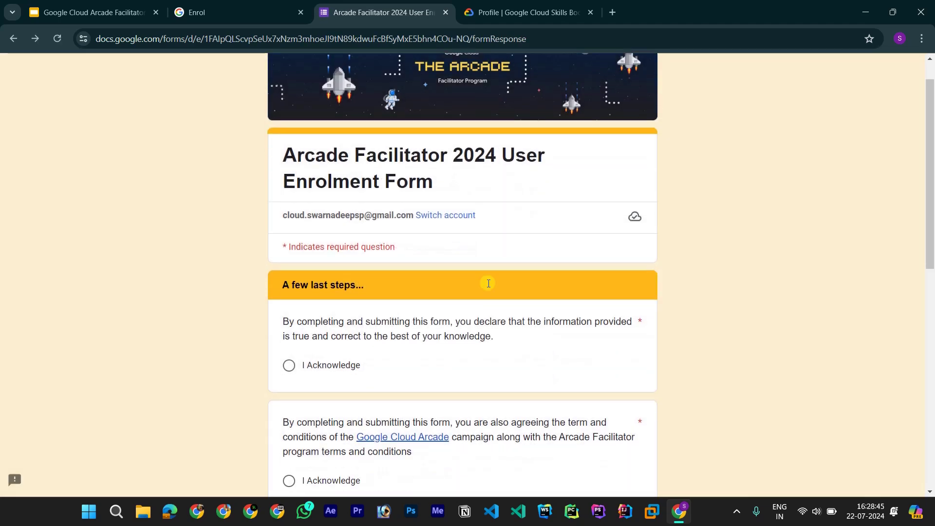
scroll(486, 279, "down", 3)
left_click(288, 220)
scroll(288, 215, "down", 3)
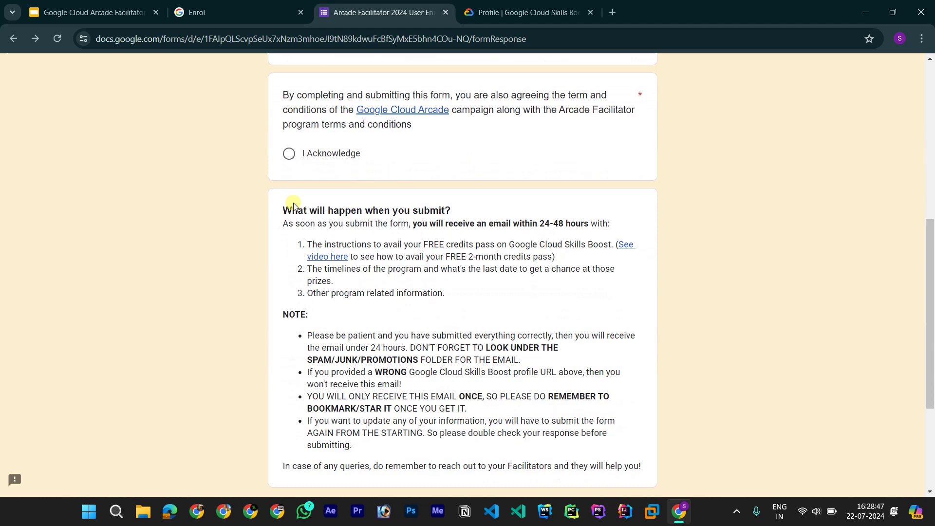
scroll(426, 207, "down", 3)
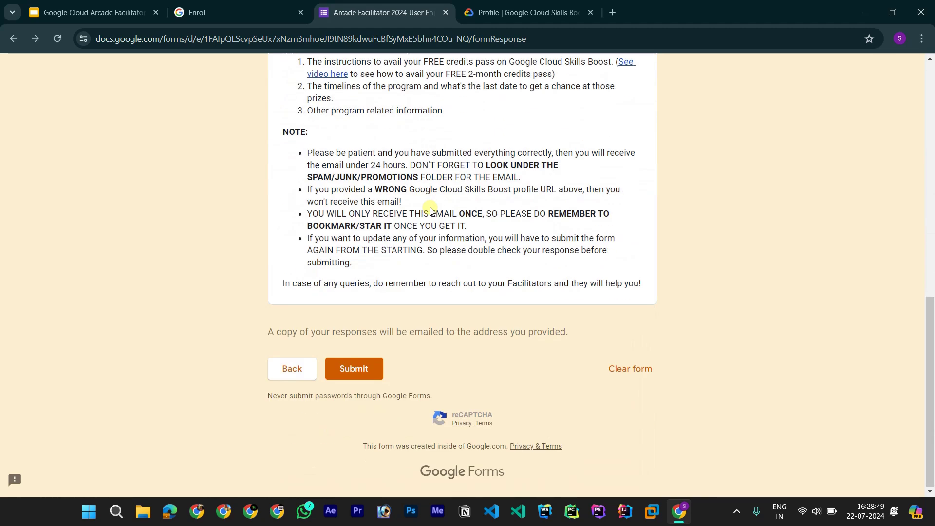
scroll(431, 210, "up", 4)
scroll(464, 213, "up", 1)
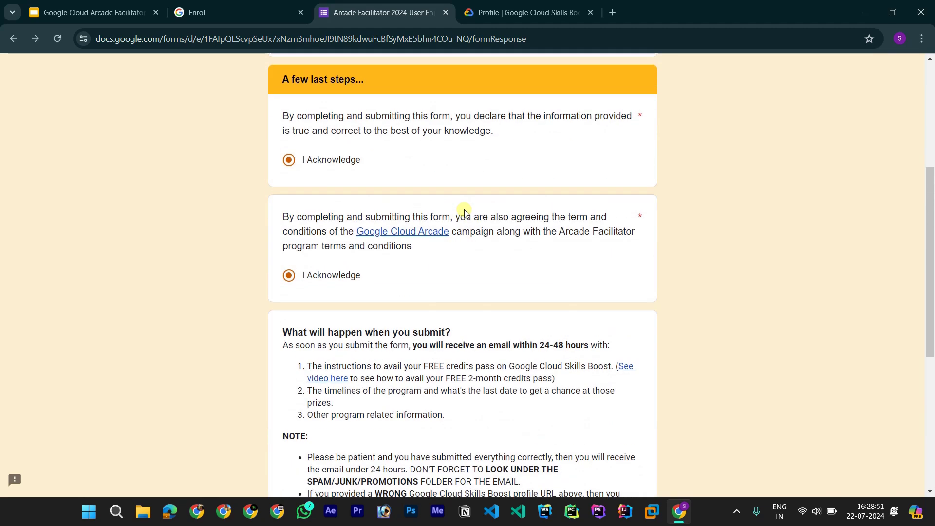
scroll(468, 217, "down", 3)
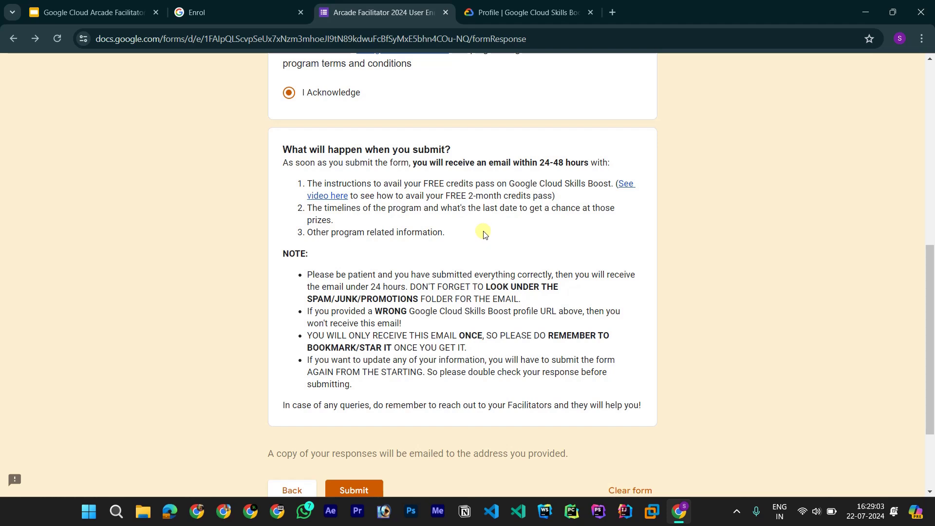
scroll(445, 246, "up", 4)
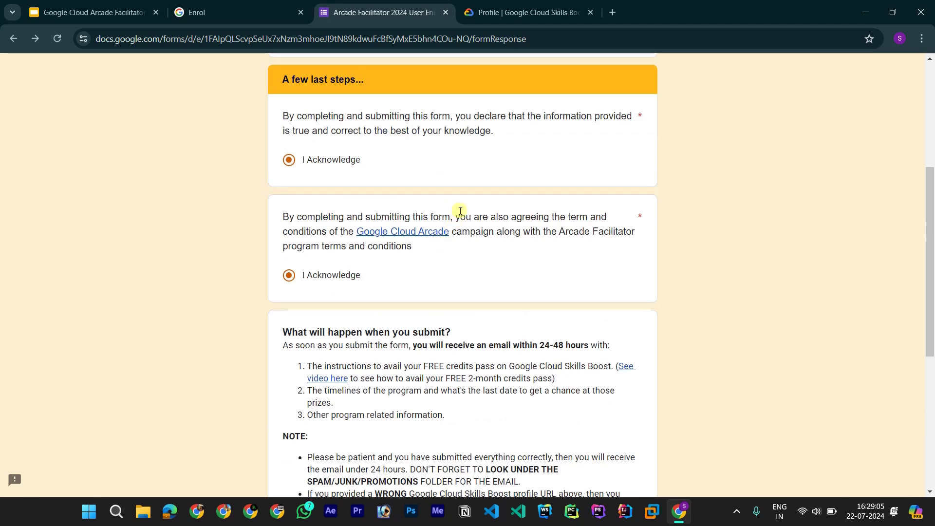
left_click(487, 11)
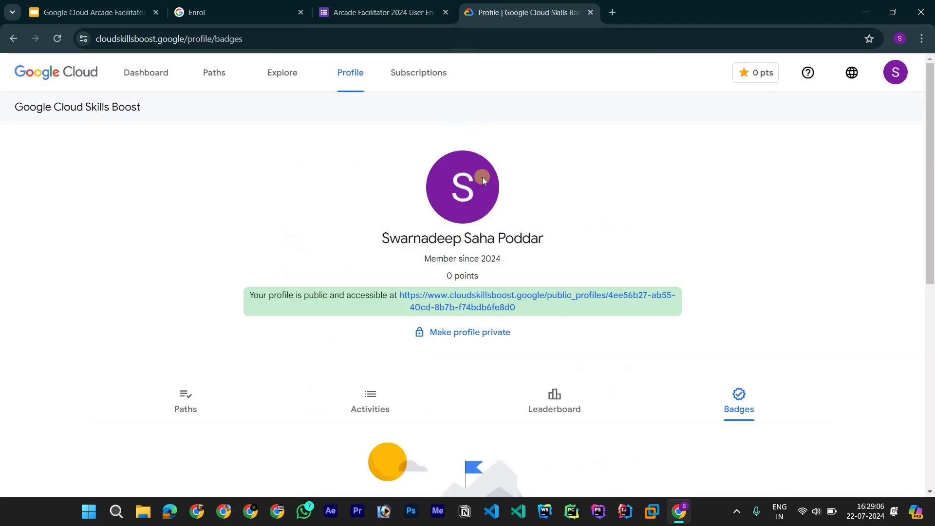
left_click(896, 72)
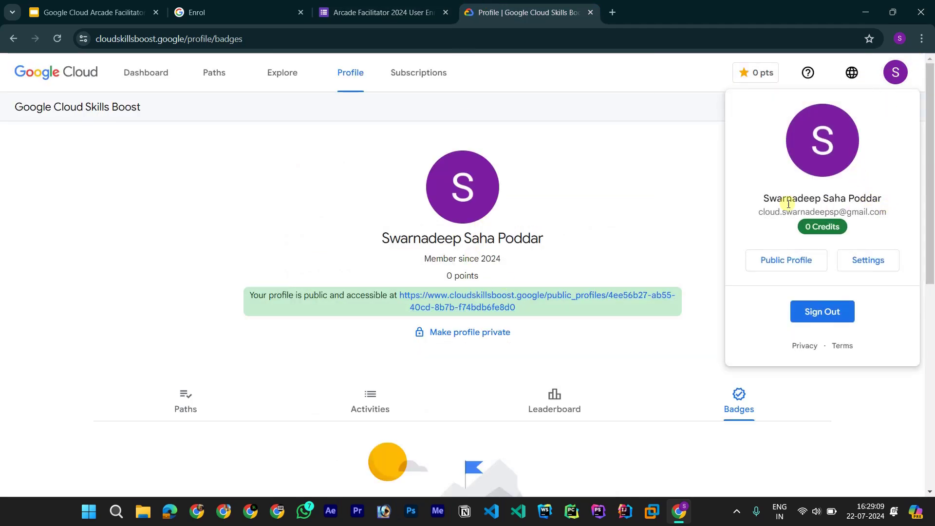
left_click(380, 5)
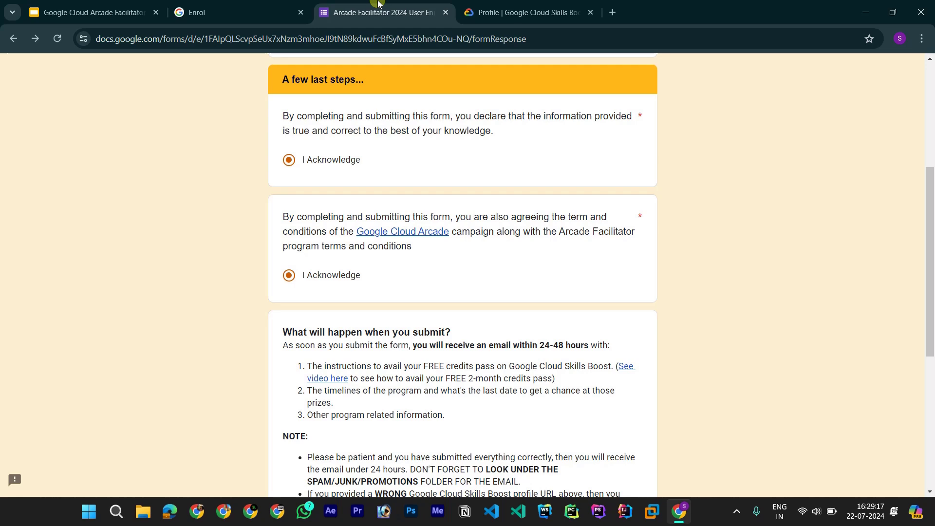
- Scroll to the bottom and submit the Arcade Facilitator 2024 enrolment form
scroll(550, 278, "down", 4)
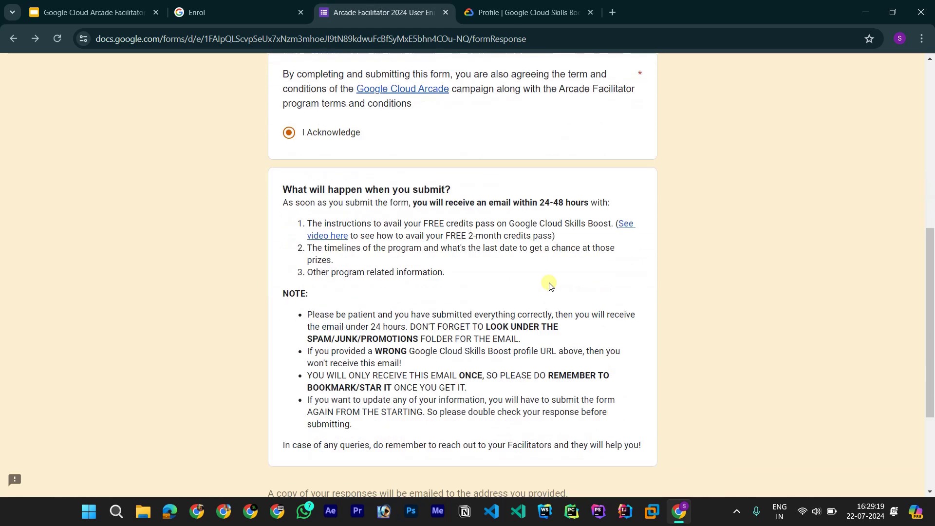
scroll(545, 244, "down", 3)
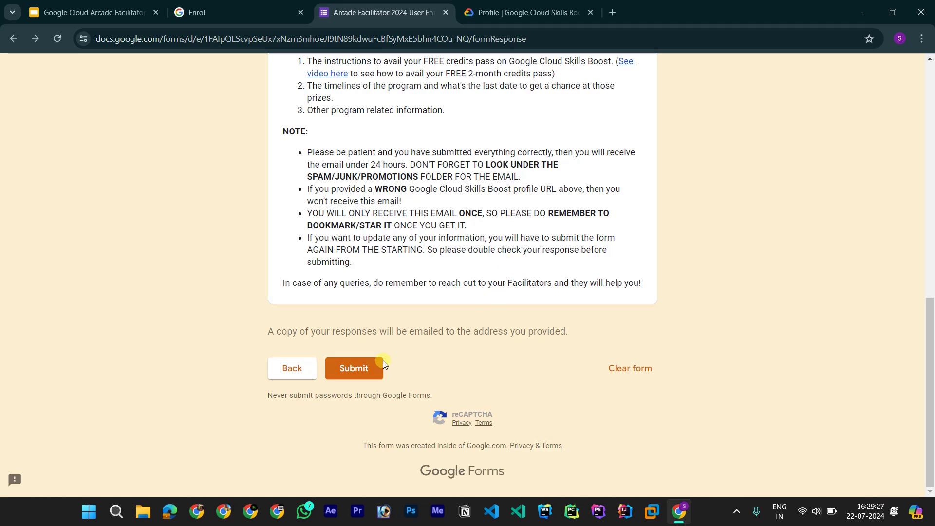
left_click(349, 369)
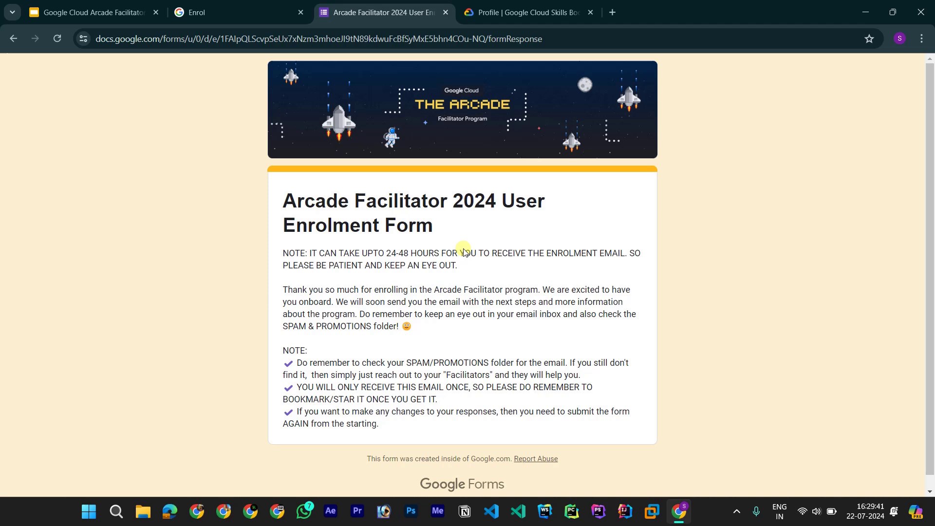
- View the guide book's title slide and the slide introducing the facilitators
left_click(88, 12)
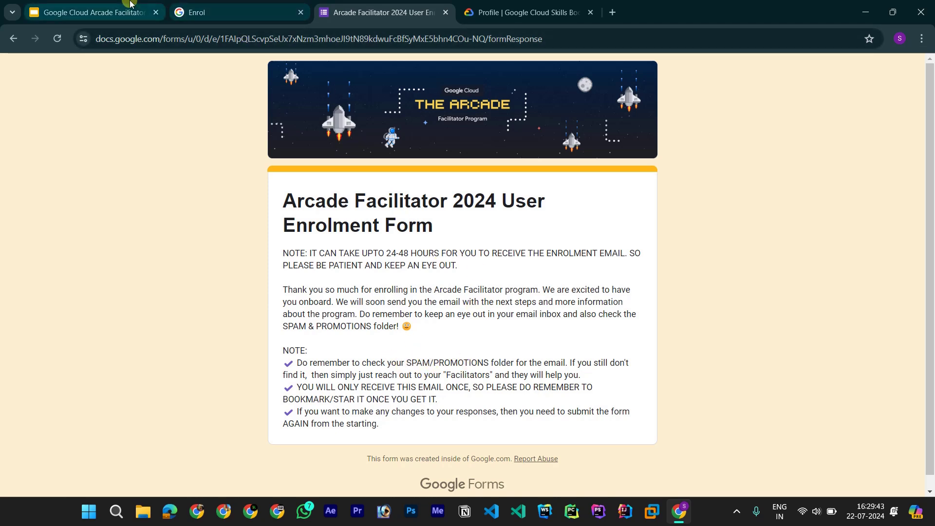
scroll(61, 187, "up", 5)
scroll(61, 187, "up", 5)
left_click(60, 163)
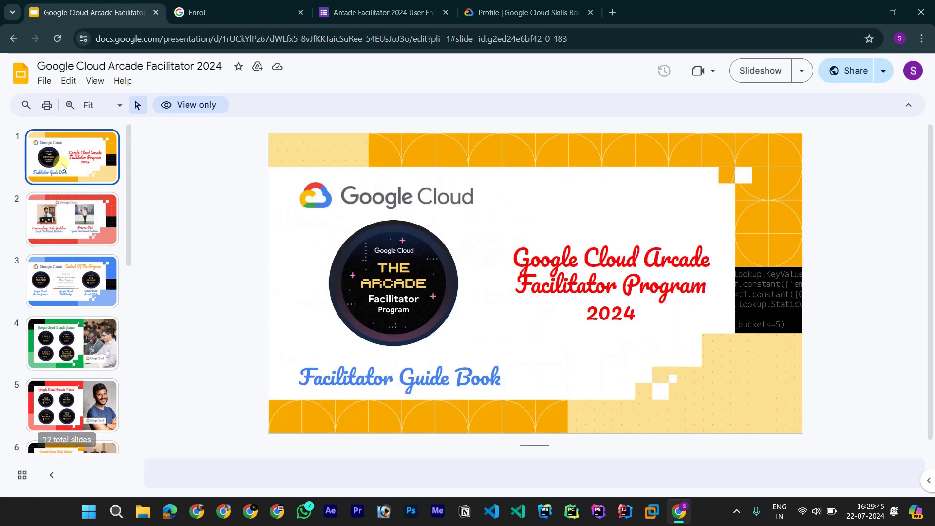
left_click(81, 217)
scroll(80, 321, "down", 4)
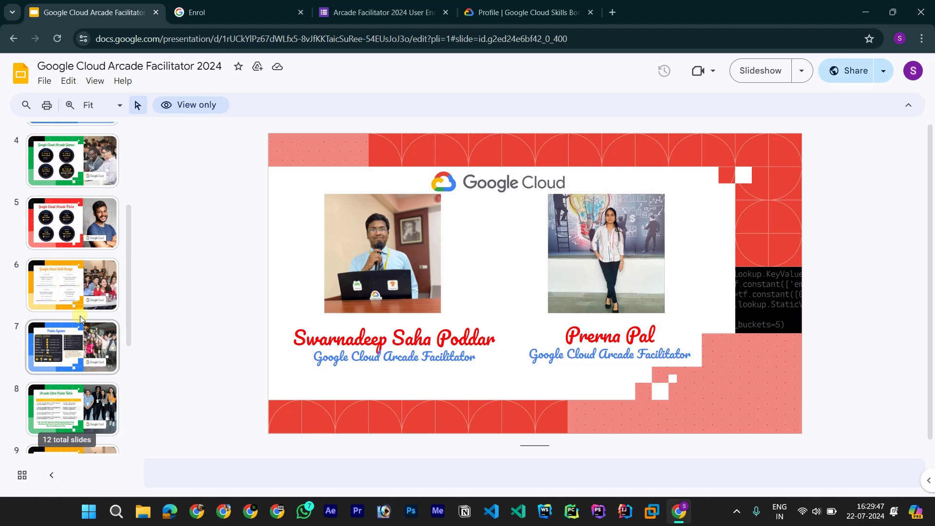
scroll(80, 312, "down", 5)
- Cycle through the profile, form confirmation and guide book tabs back to the enrol page
left_click(529, 13)
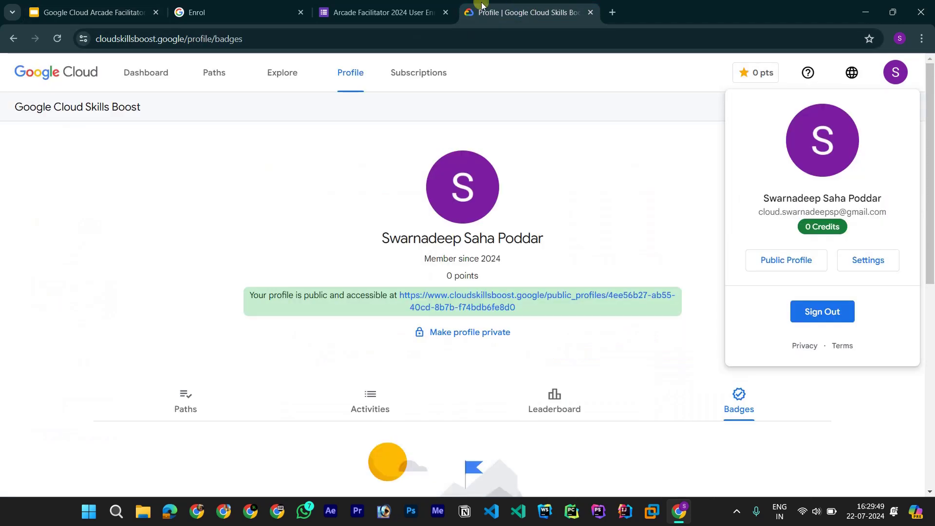
left_click(383, 12)
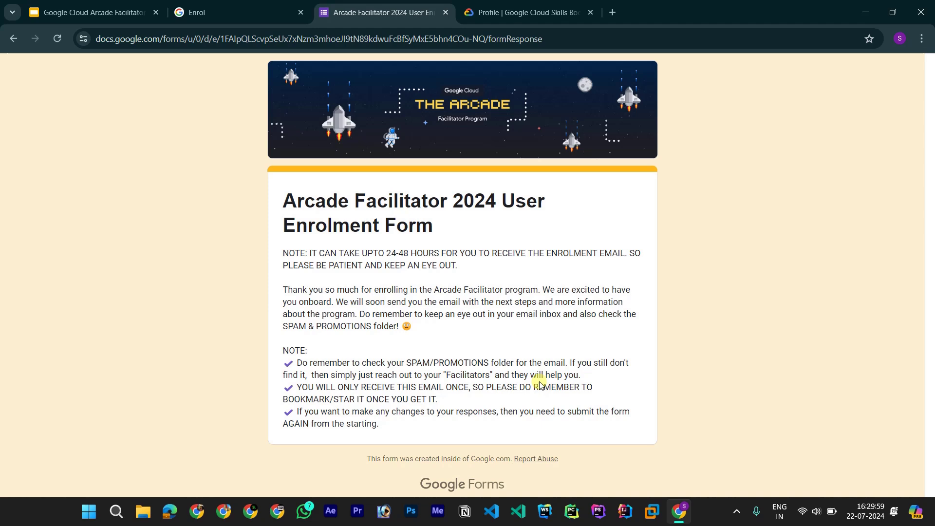
left_click(248, 5)
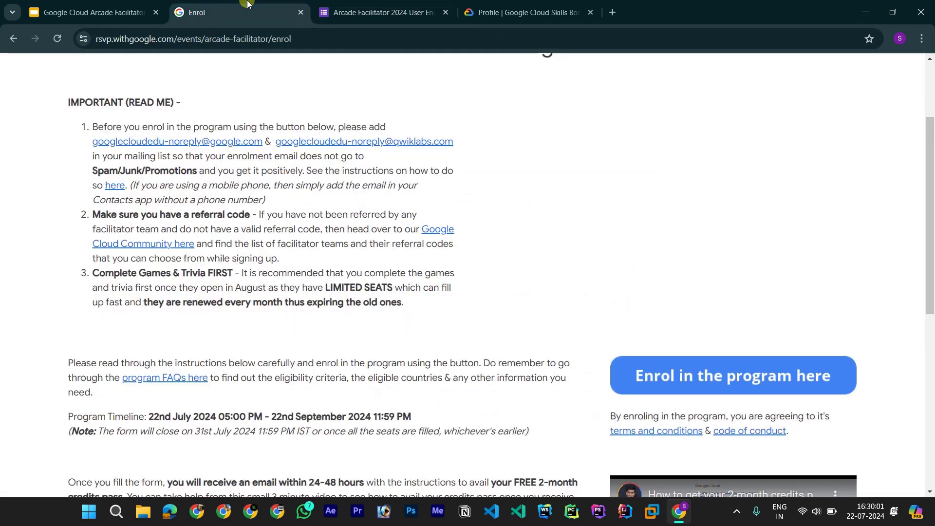
left_click(97, 7)
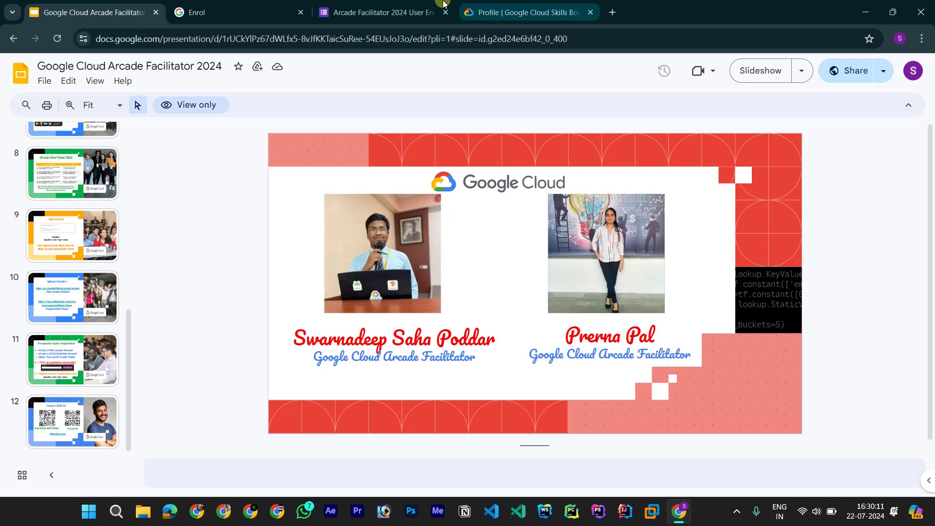
key("ctrl+shift+Tab")
key("ctrl+shift+Tab")
key("ctrl+shift+Tab")
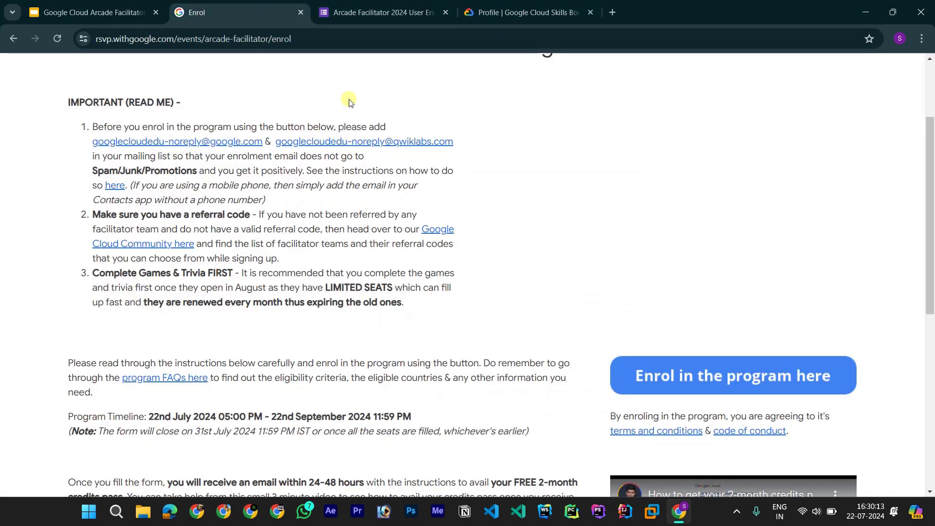
- Load gmail.com in a new browser tab
left_click(613, 13)
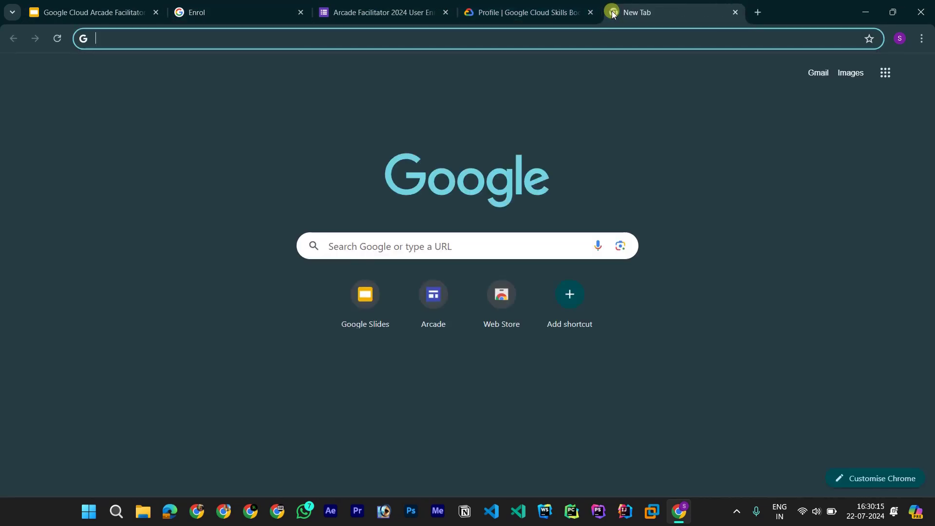
type("gmail")
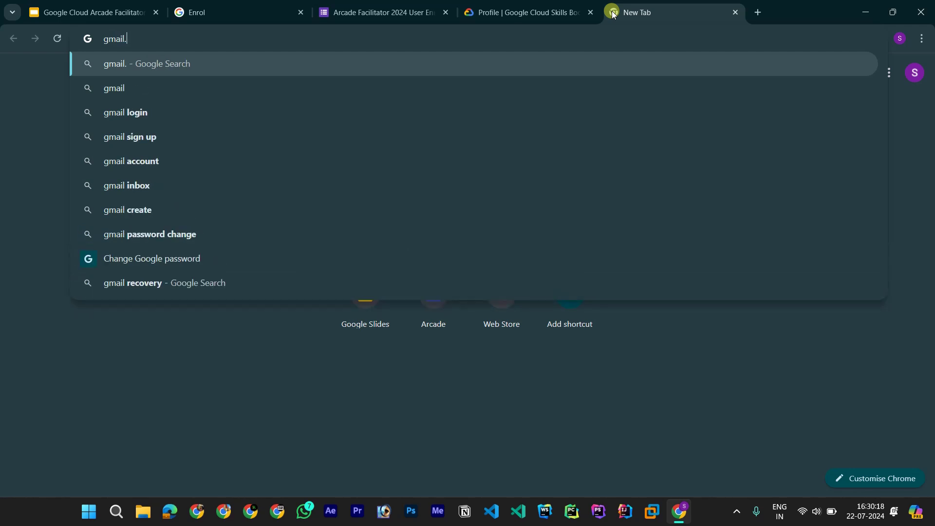
type(".com")
key("Return")
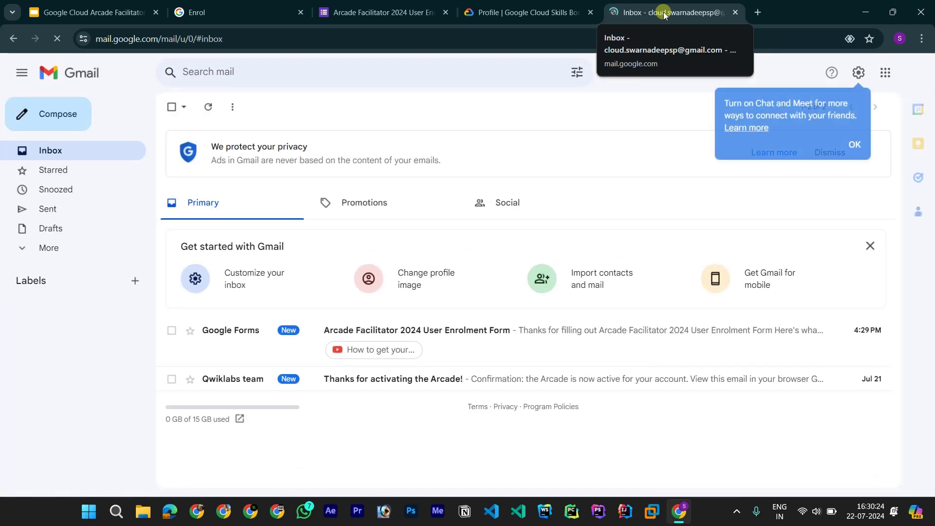
left_click(514, 337)
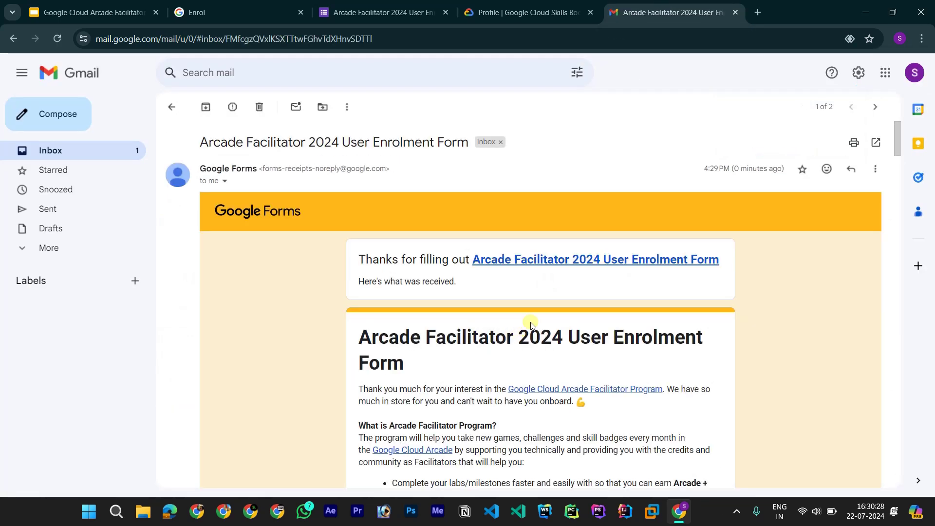
scroll(555, 256, "down", 5)
scroll(608, 244, "down", 3)
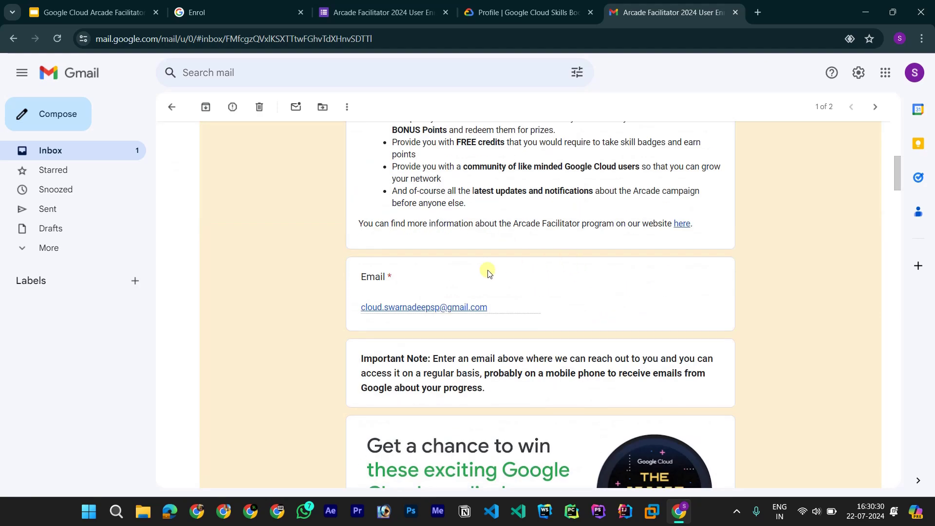
scroll(486, 270, "down", 5)
scroll(627, 277, "up", 7)
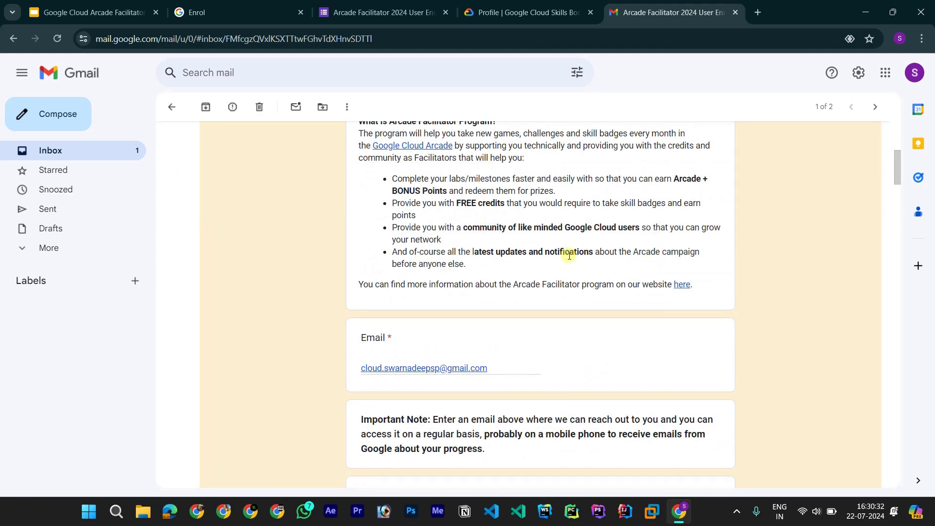
scroll(585, 255, "down", 1)
scroll(621, 256, "down", 10)
scroll(625, 257, "down", 10)
scroll(581, 284, "down", 10)
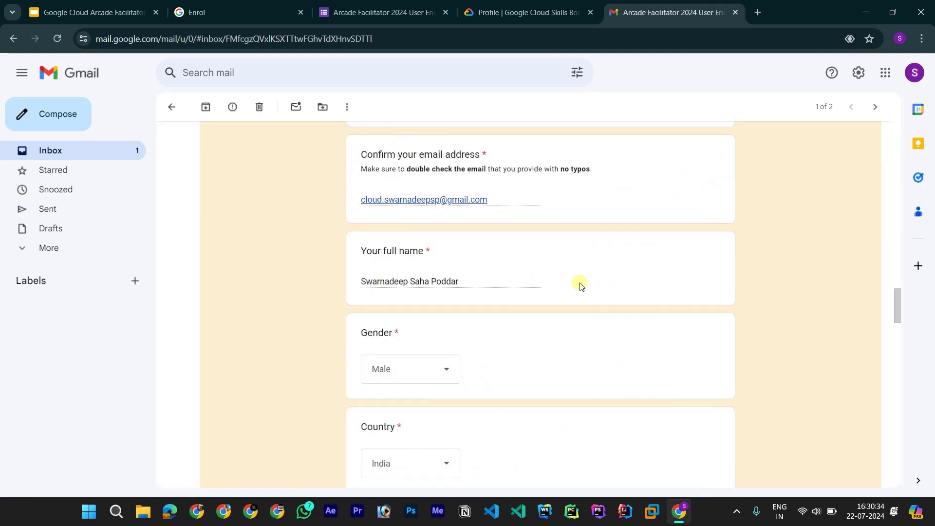
scroll(561, 286, "down", 5)
left_click_drag(441, 363, 361, 363)
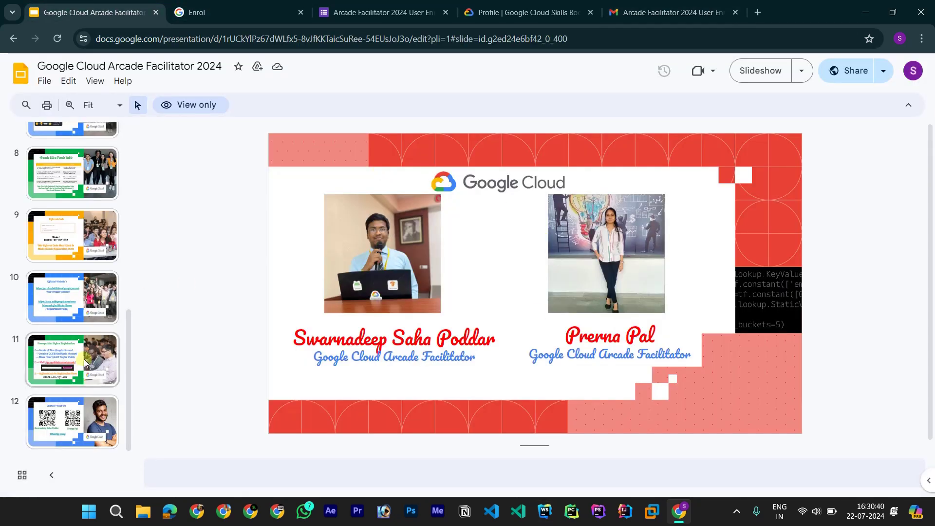
- Compare it with the code on the registration prerequisites slide, then return to the receipt
left_click(84, 358)
left_click(385, 12)
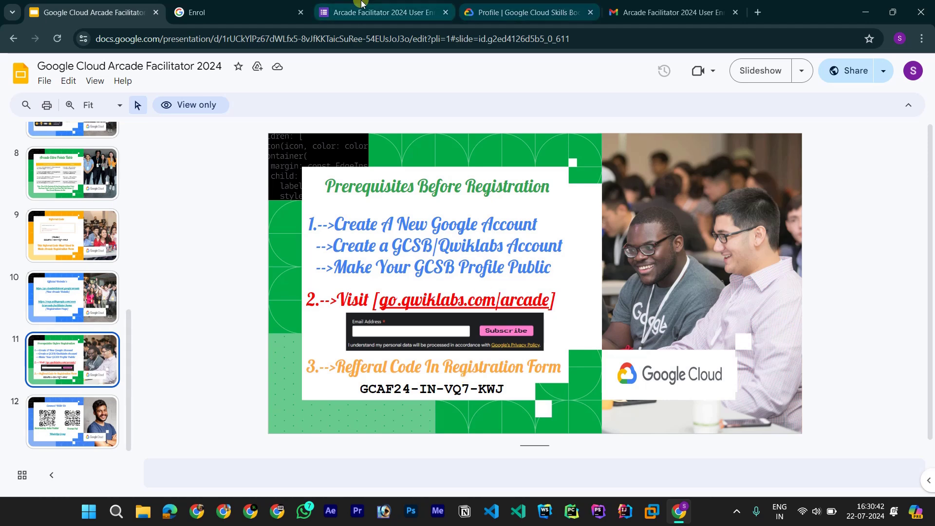
left_click(637, 3)
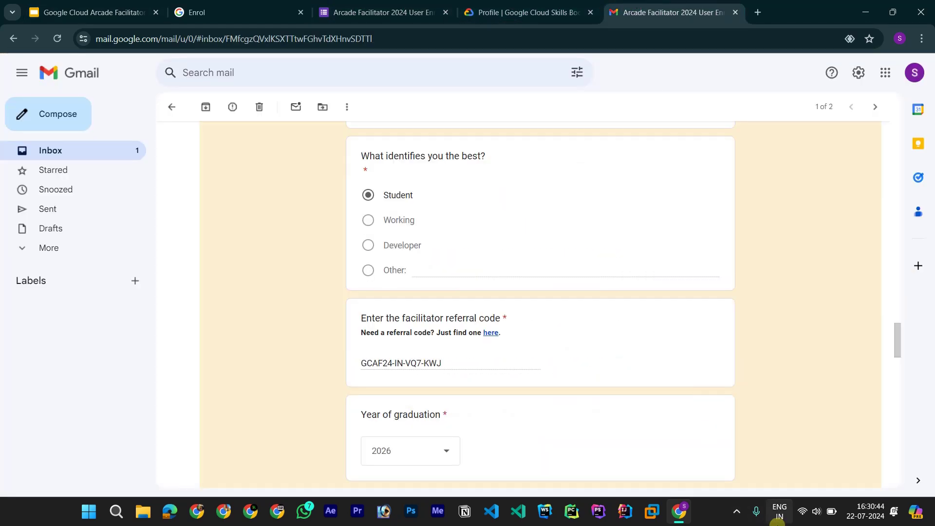
left_click(736, 511)
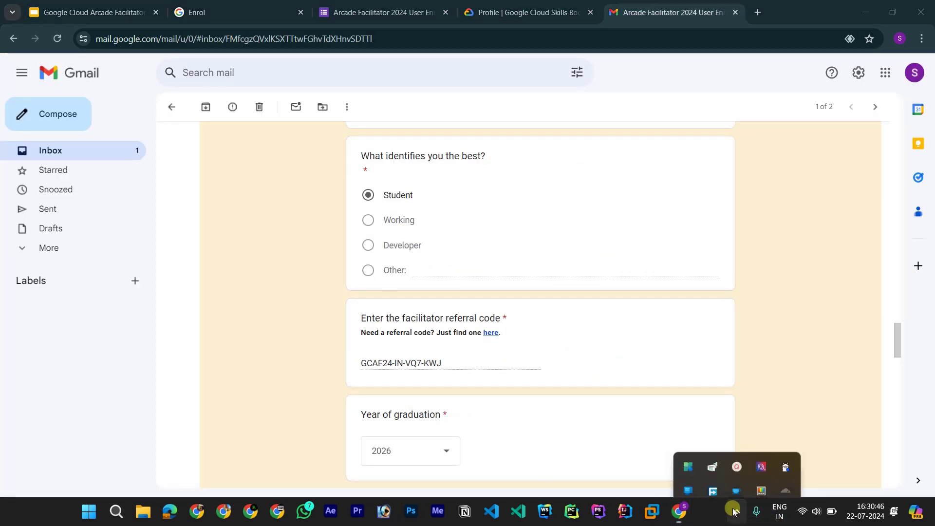